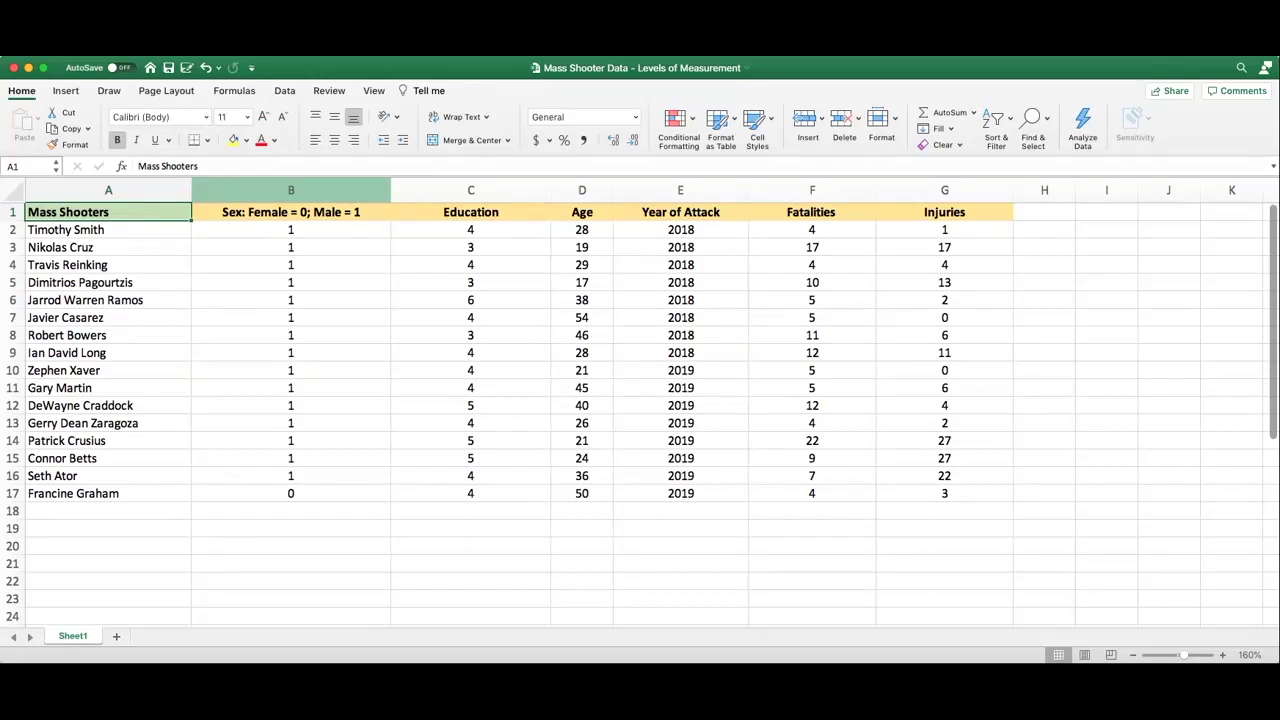
Review the variable headers from Sex to Injuries and the coded values at both ends of the Sex column
click(291, 229)
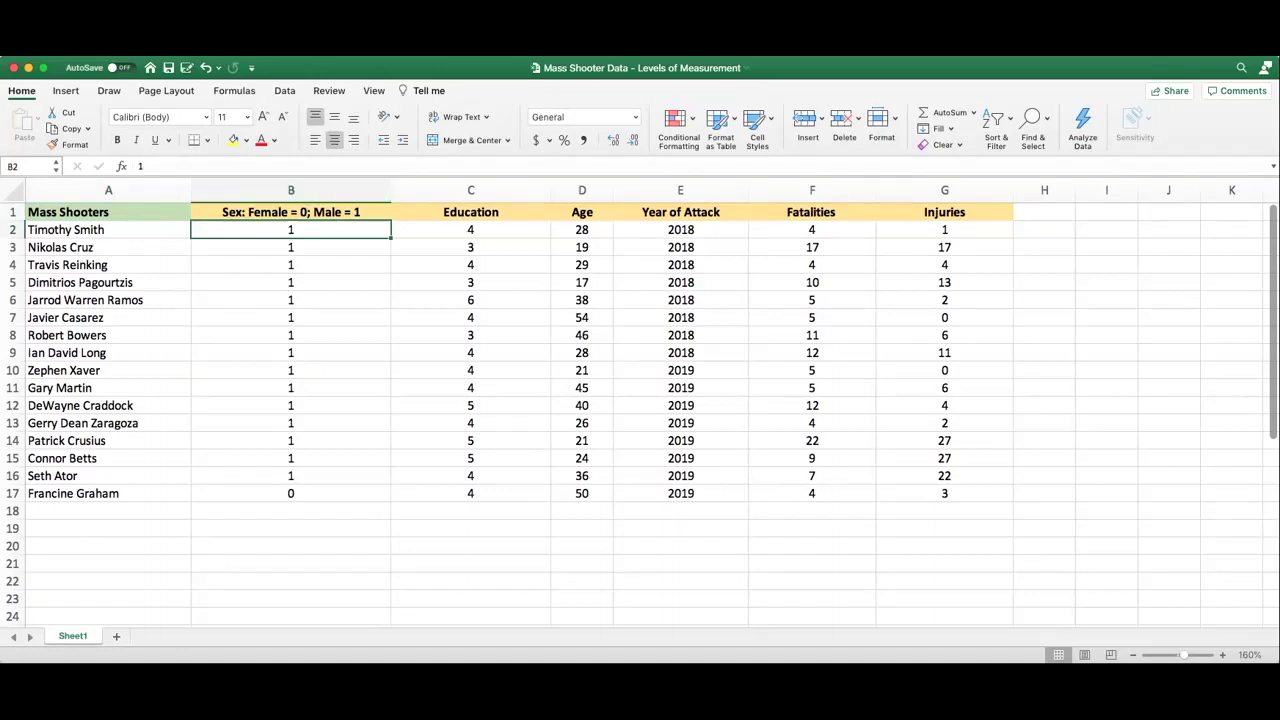
click(291, 211)
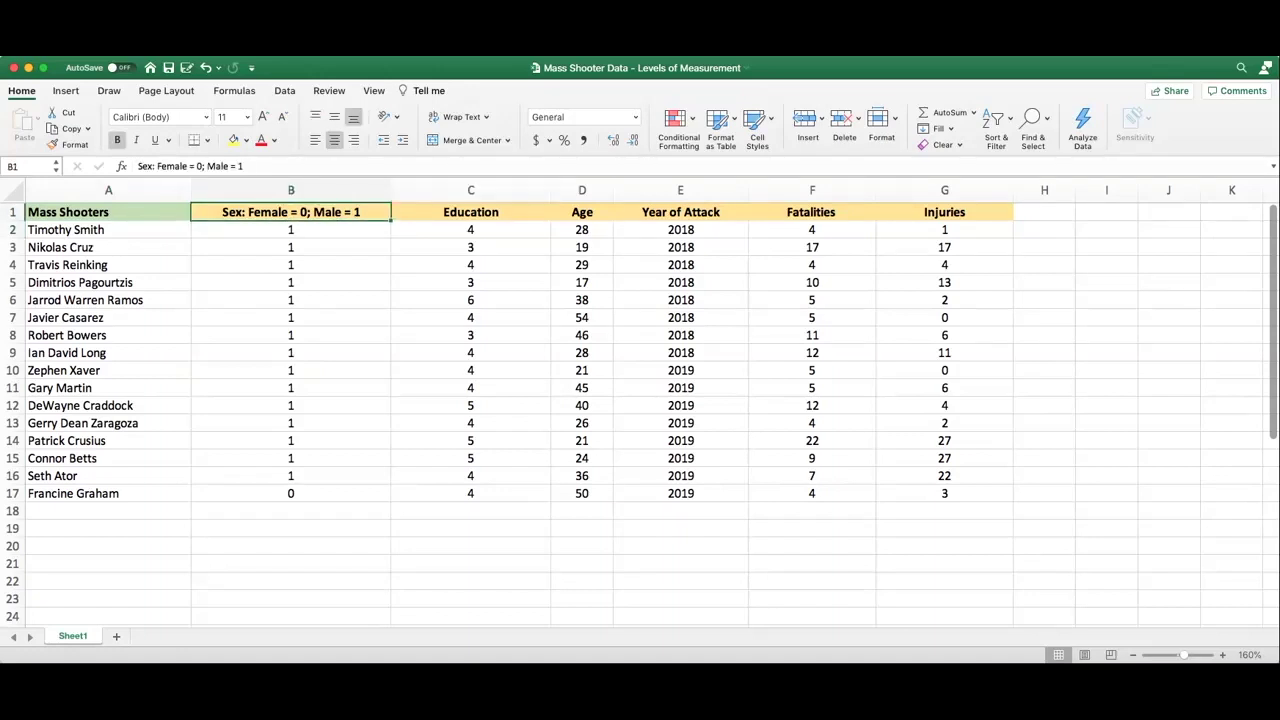
click(470, 211)
click(581, 211)
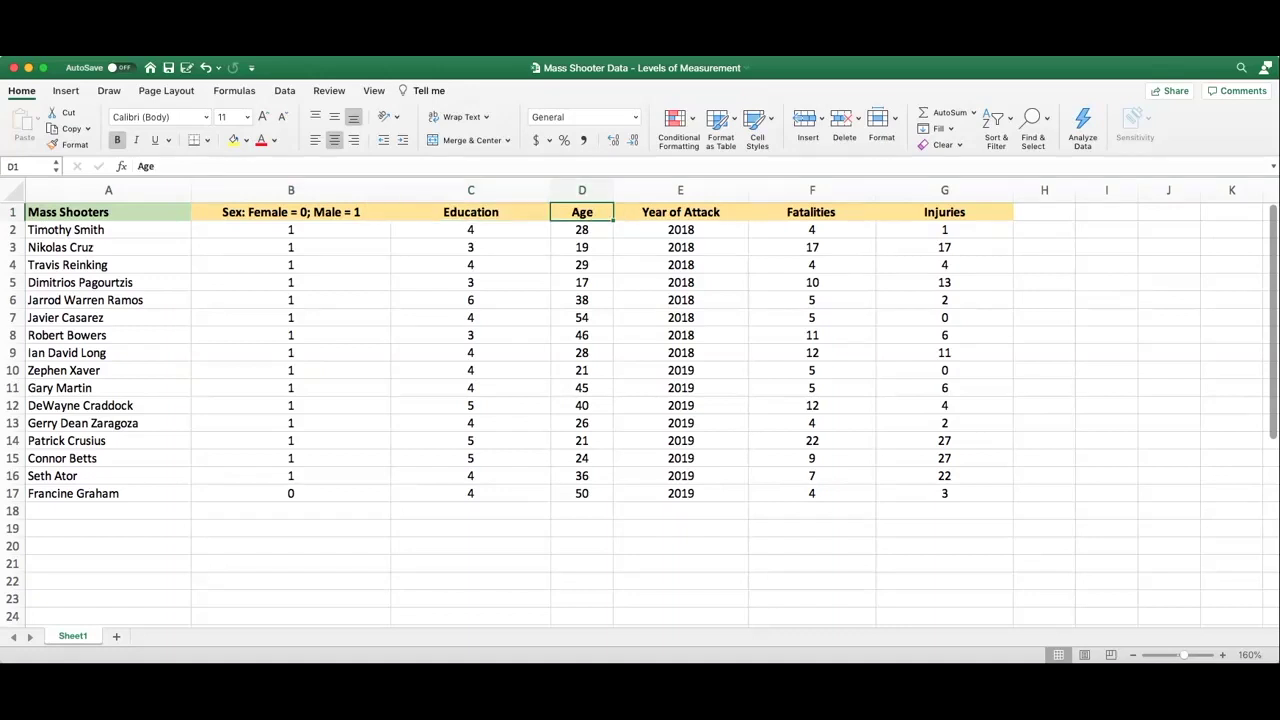
click(680, 211)
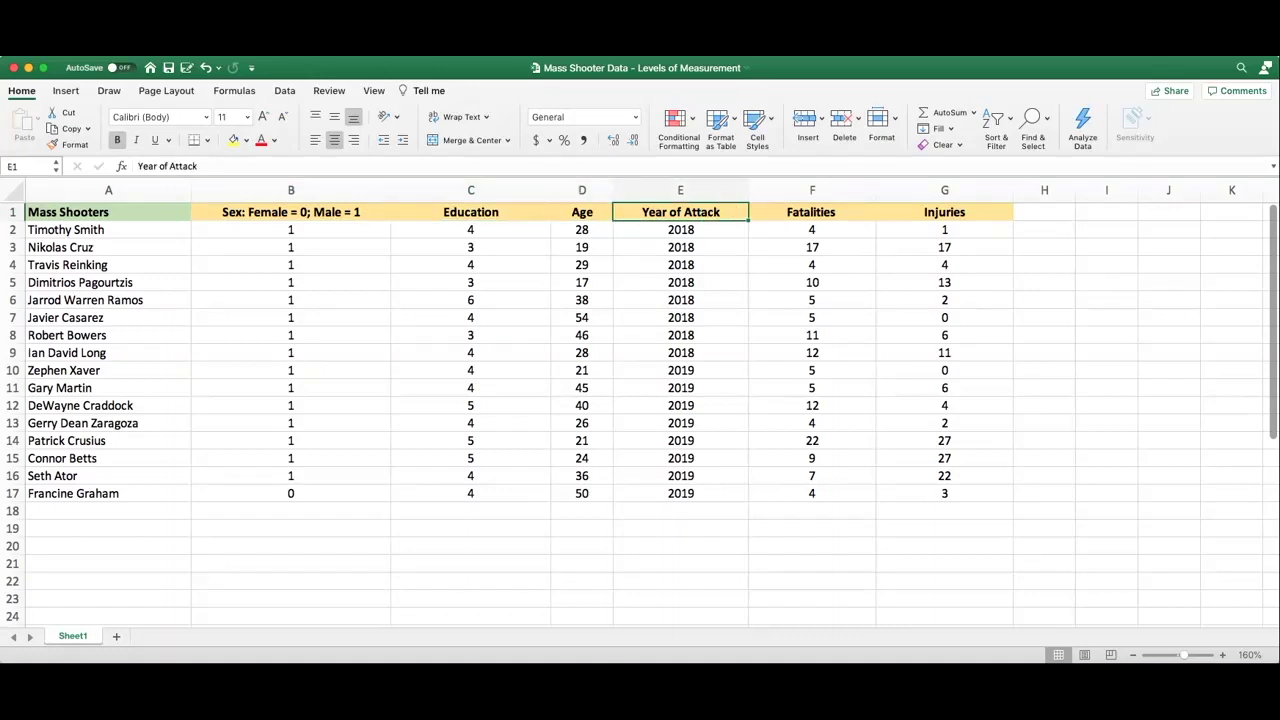
click(811, 211)
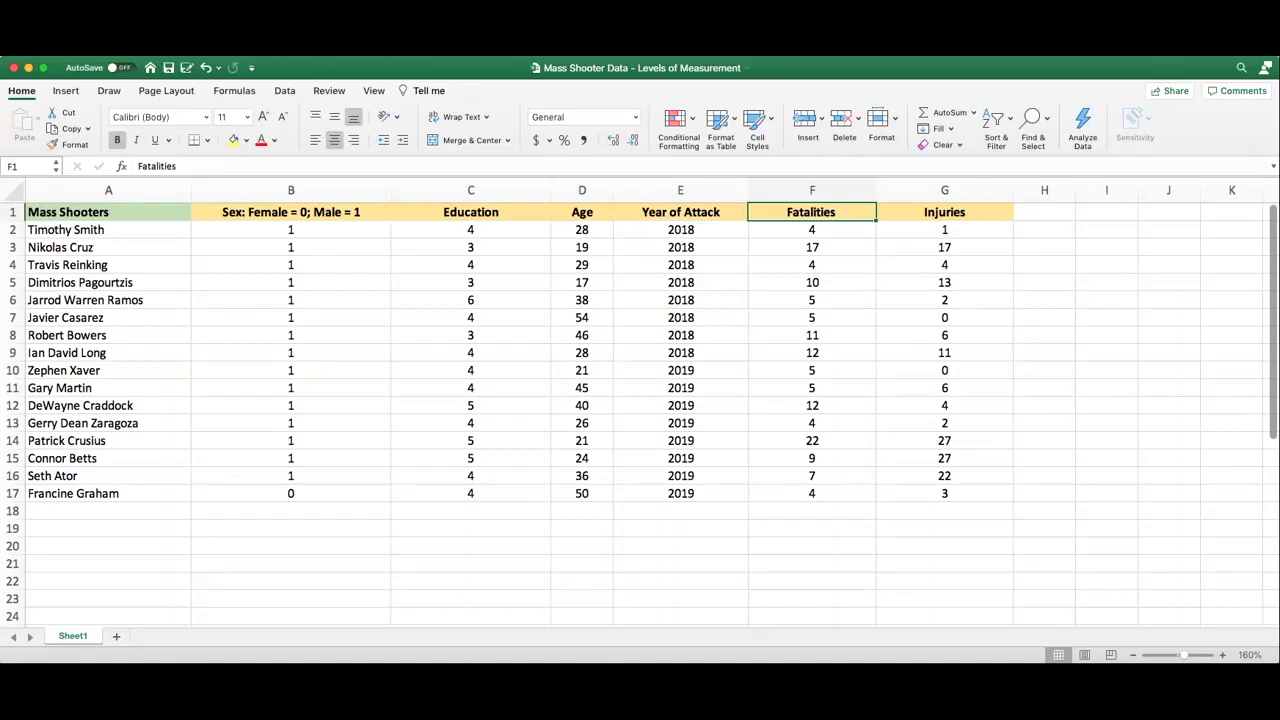
click(944, 211)
click(811, 211)
click(944, 211)
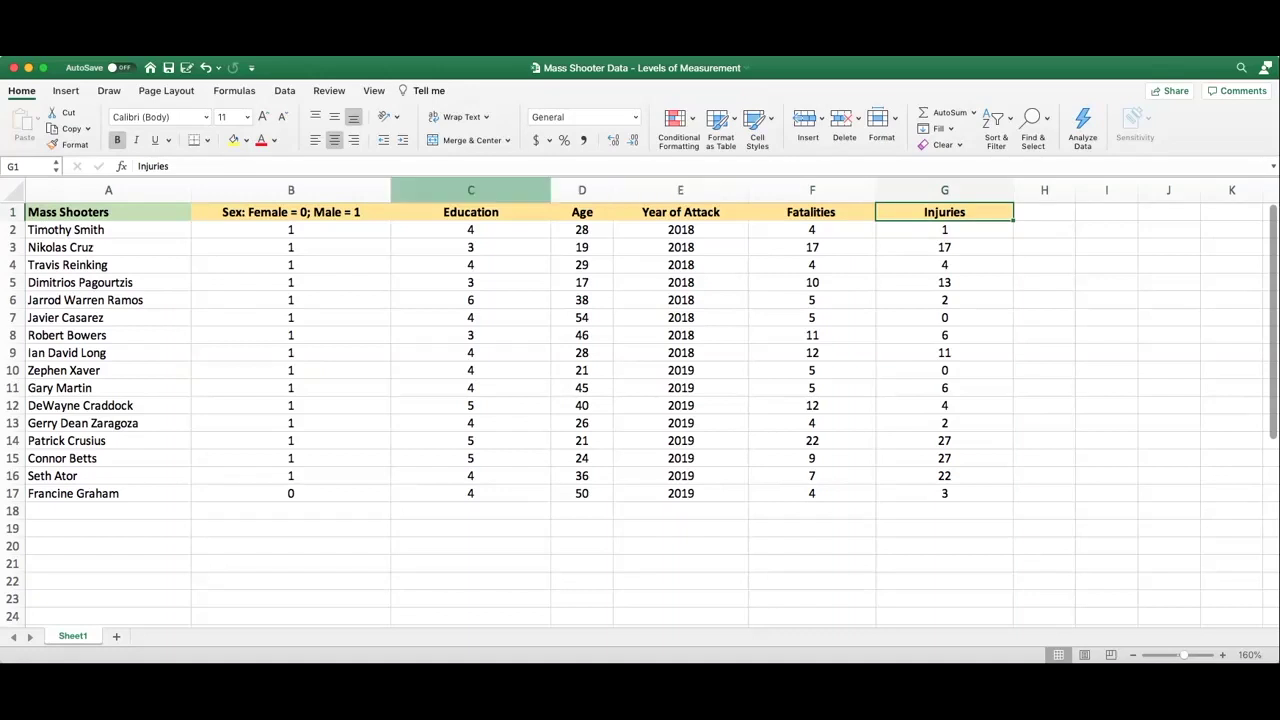
click(290, 211)
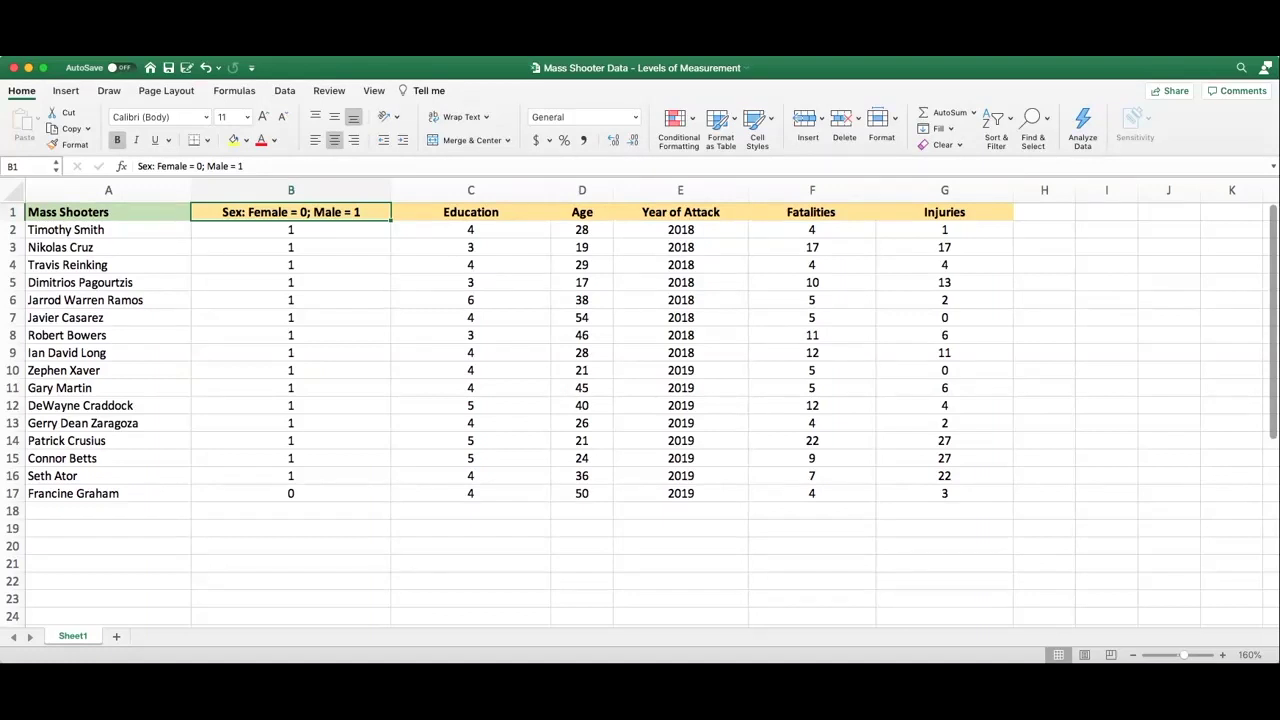
click(290, 229)
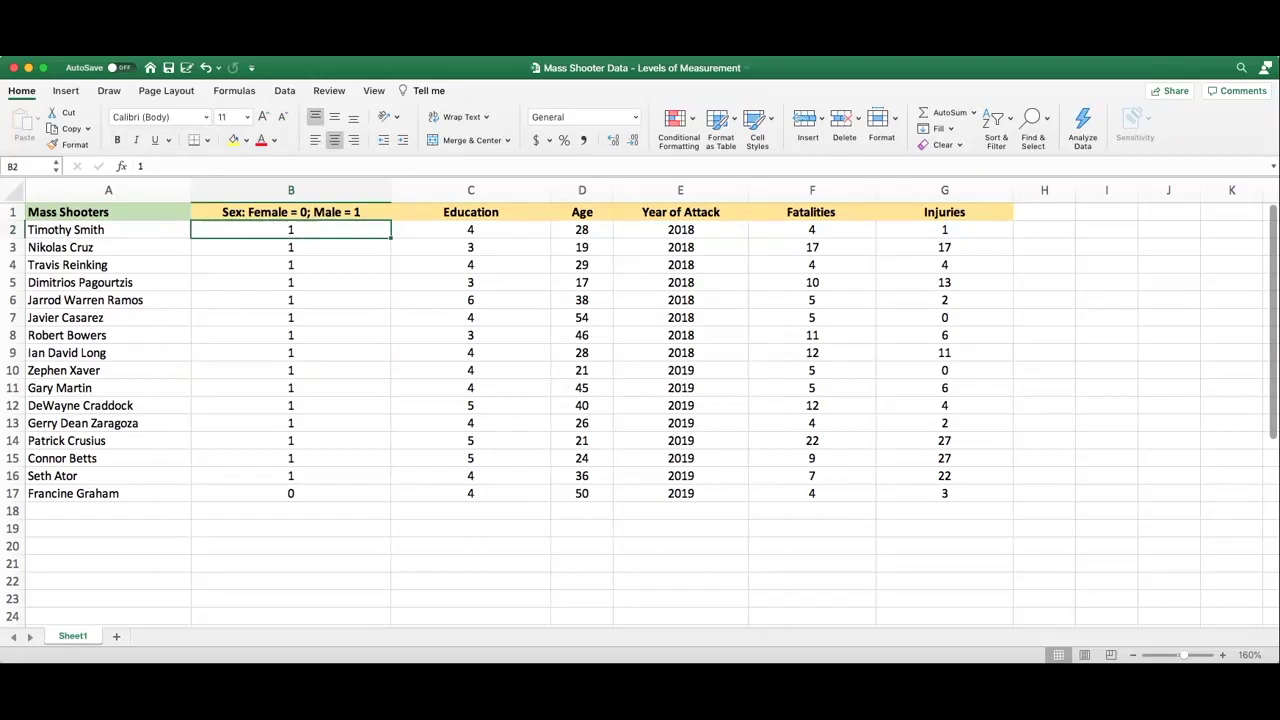
click(290, 493)
Sort the table by the Education column from smallest to largest, expanding the selection to the adjoining columns
click(470, 212)
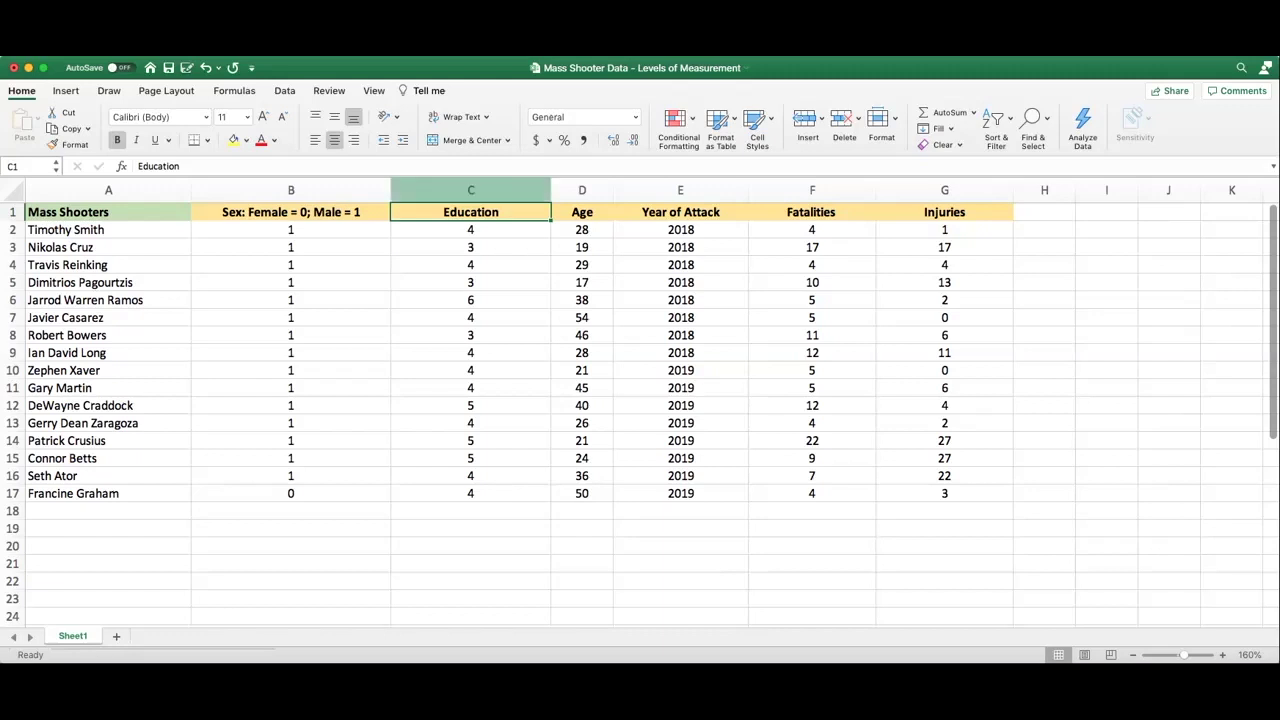
click(470, 190)
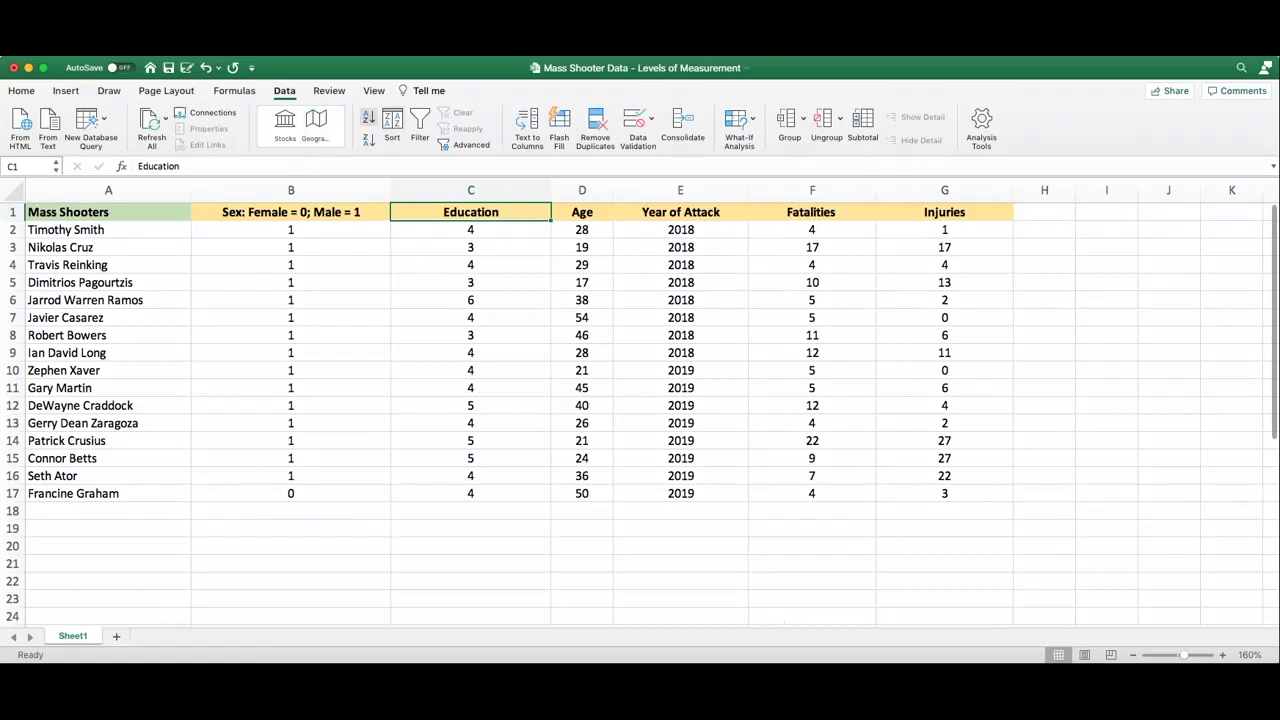
click(470, 190)
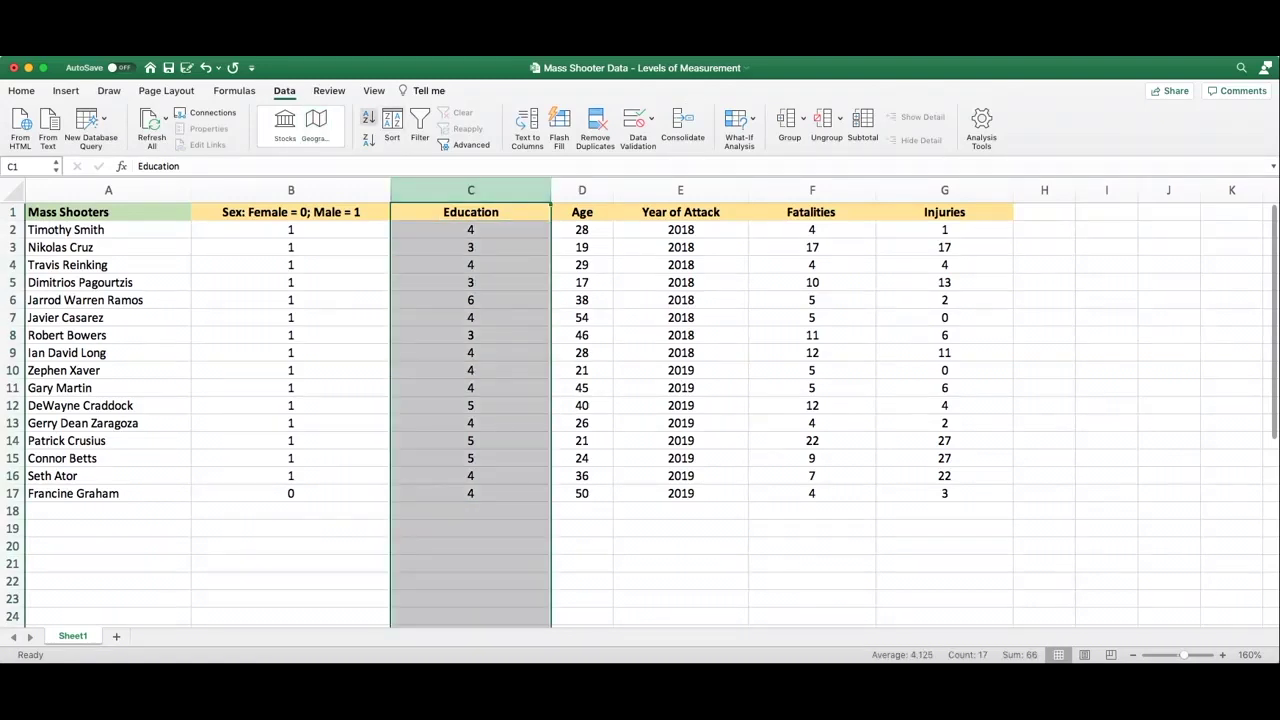
click(368, 117)
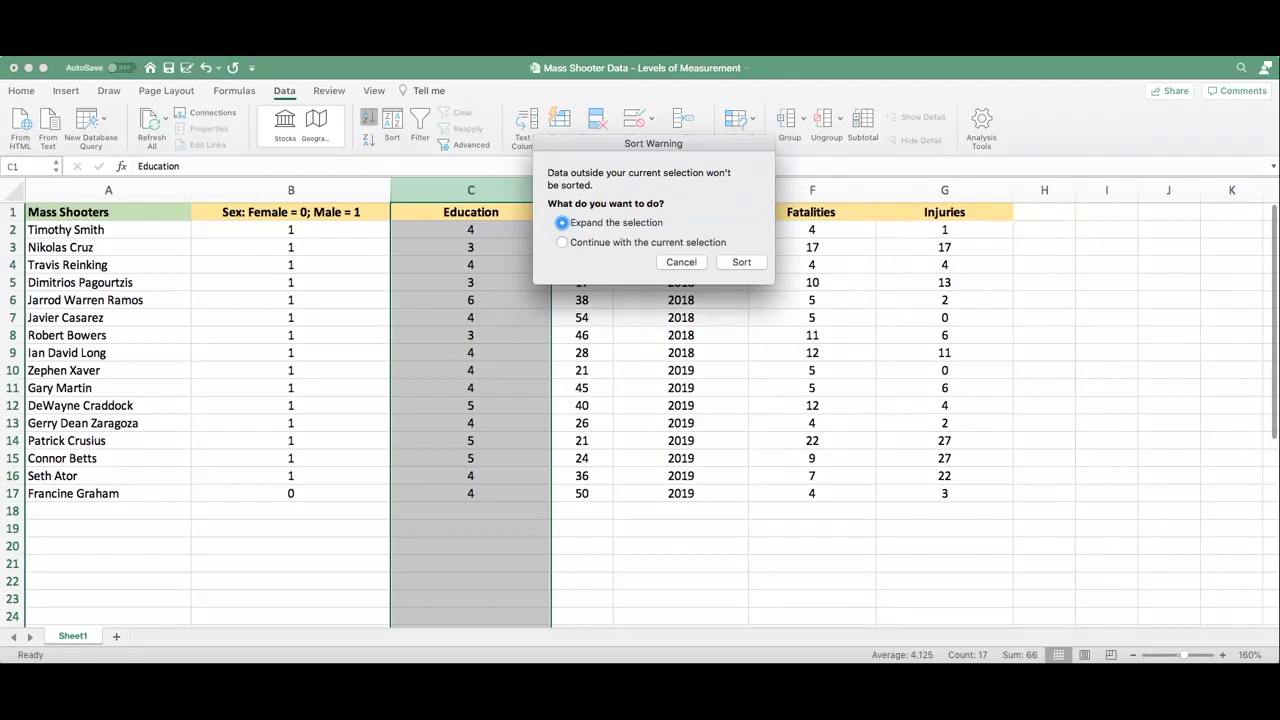
key(Return)
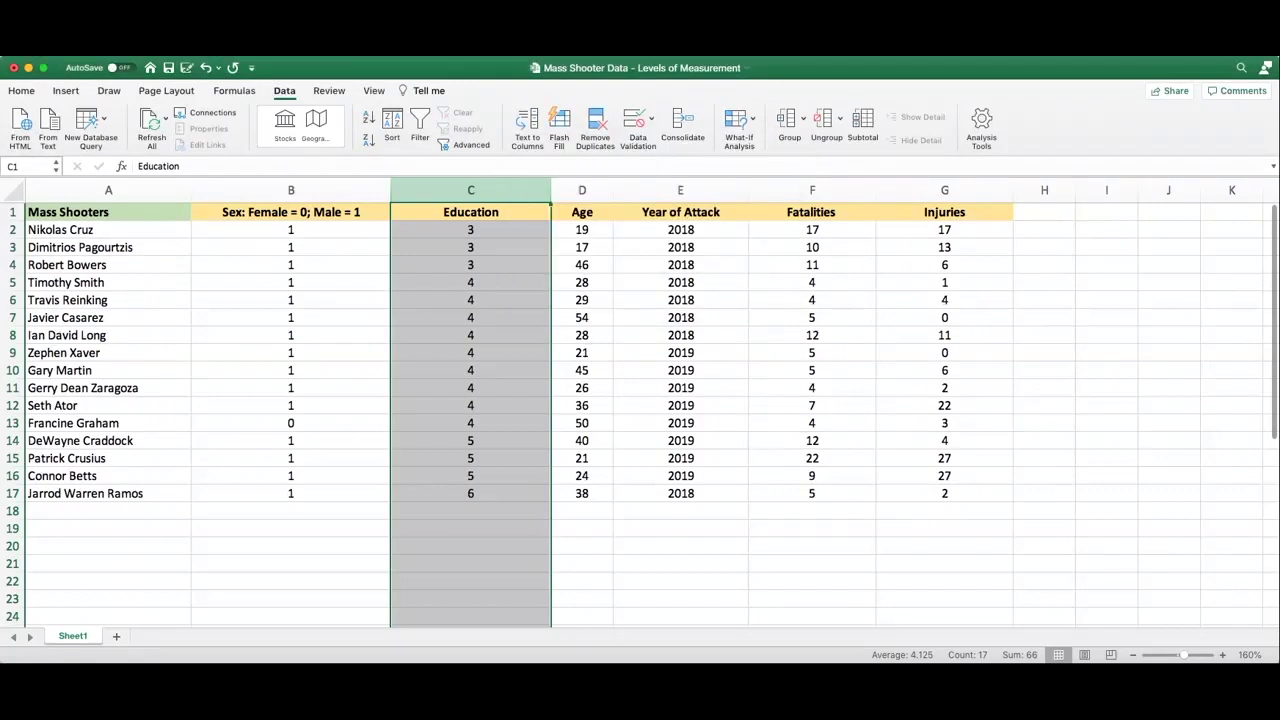
Read through the sorted Education values down to the last record and back up to the first
key(Down)
key(Down)
key(Down)
key(Down)
key(Down)
key(Down)
key(Down)
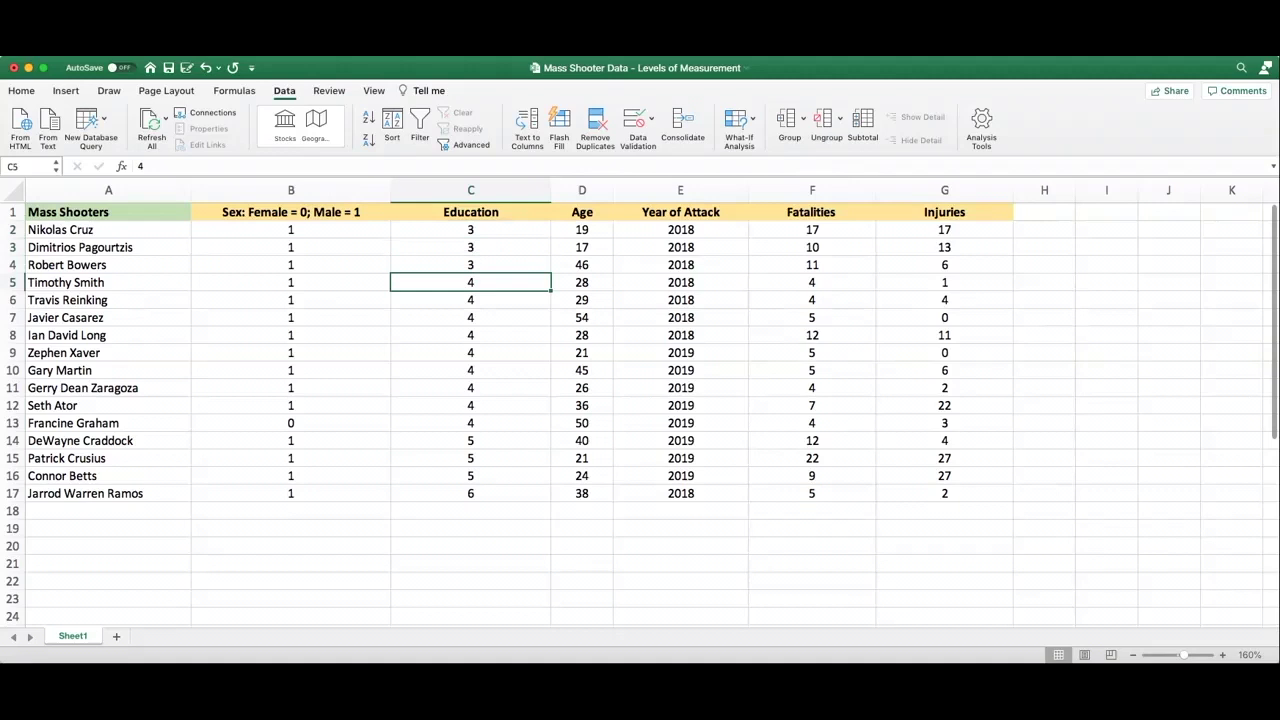
key(Down)
key(Down)
key(Down)
key(Down)
key(Down)
key(Down)
key(Down)
key(Down)
key(Down)
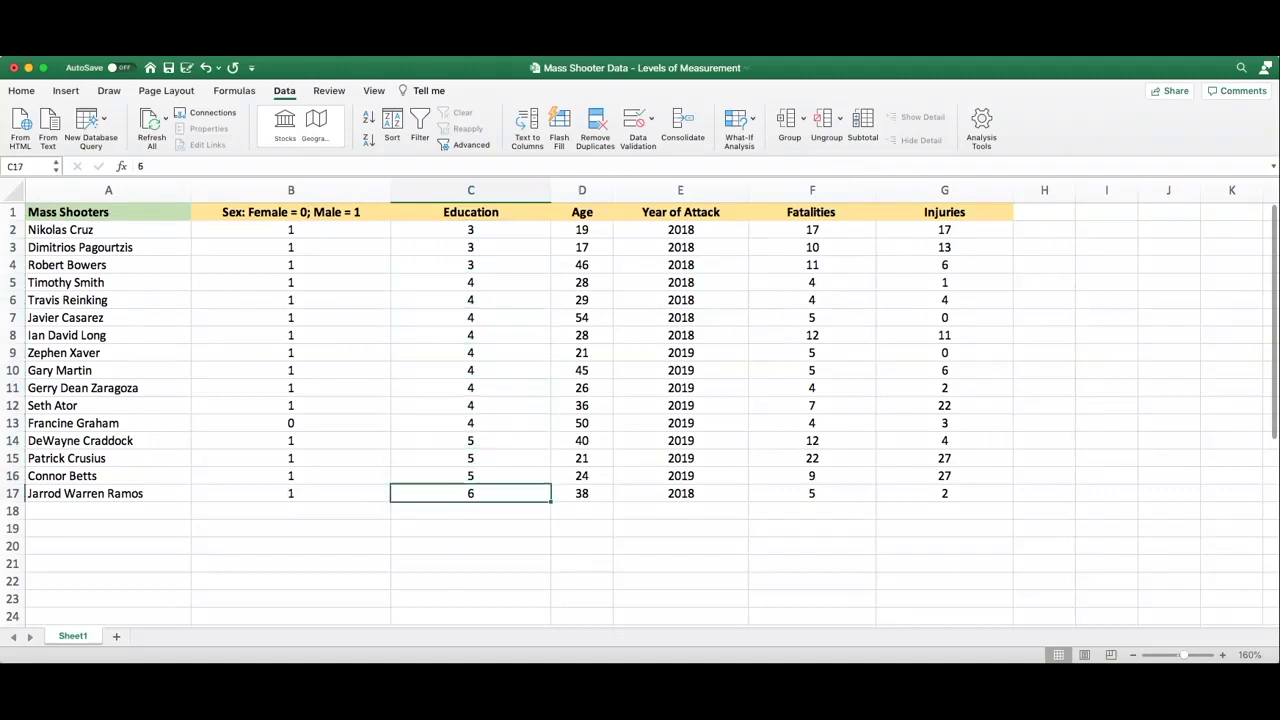
key(Up)
key(Up)
key(Up)
key(Up)
key(Up)
key(Up)
key(Up)
key(Up)
key(Up)
key(Up)
key(Up)
key(Up)
key(Up)
key(Up)
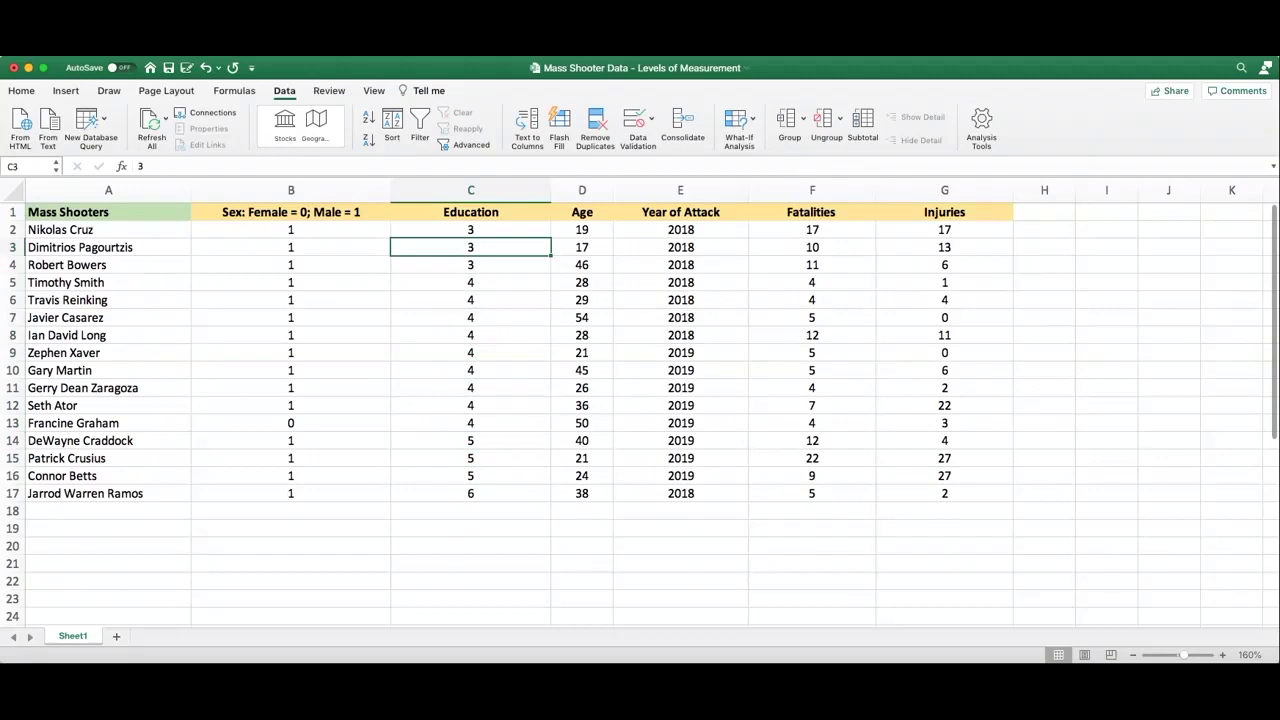
key(Up)
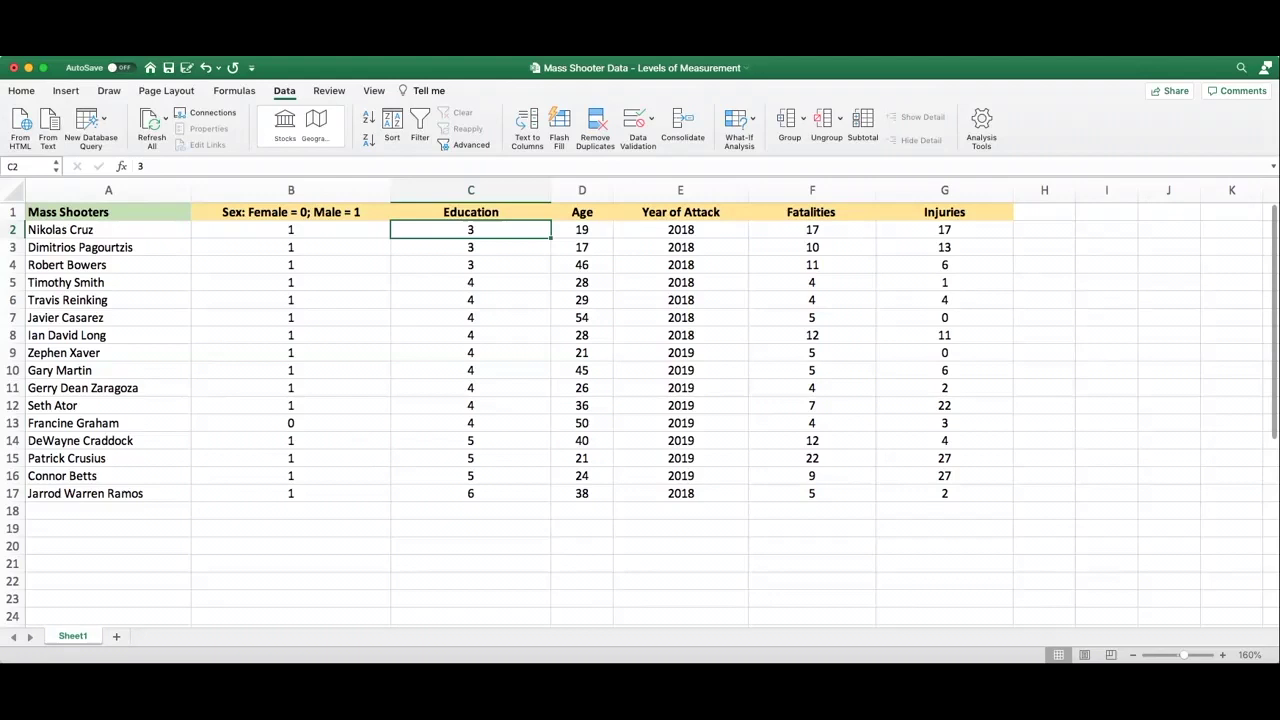
Examine each group of equal Education codes in order, from the lowest code to the highest
click(470, 247)
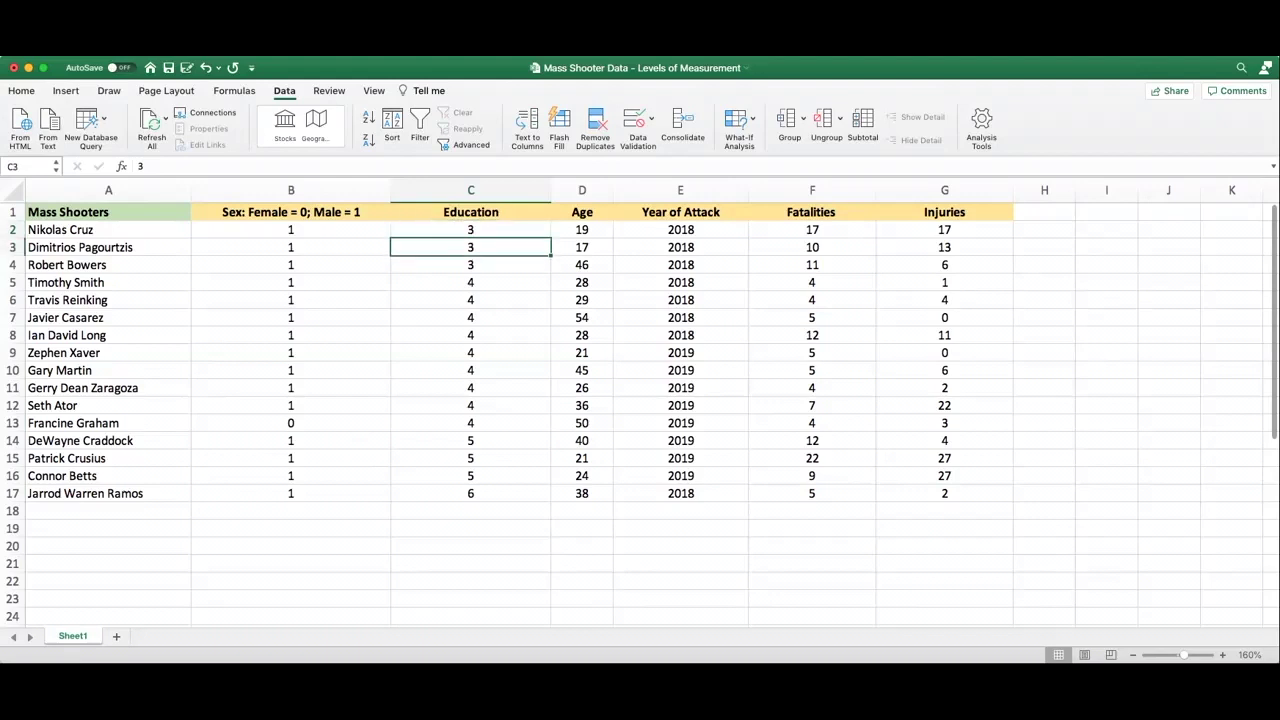
click(470, 264)
click(470, 247)
click(470, 229)
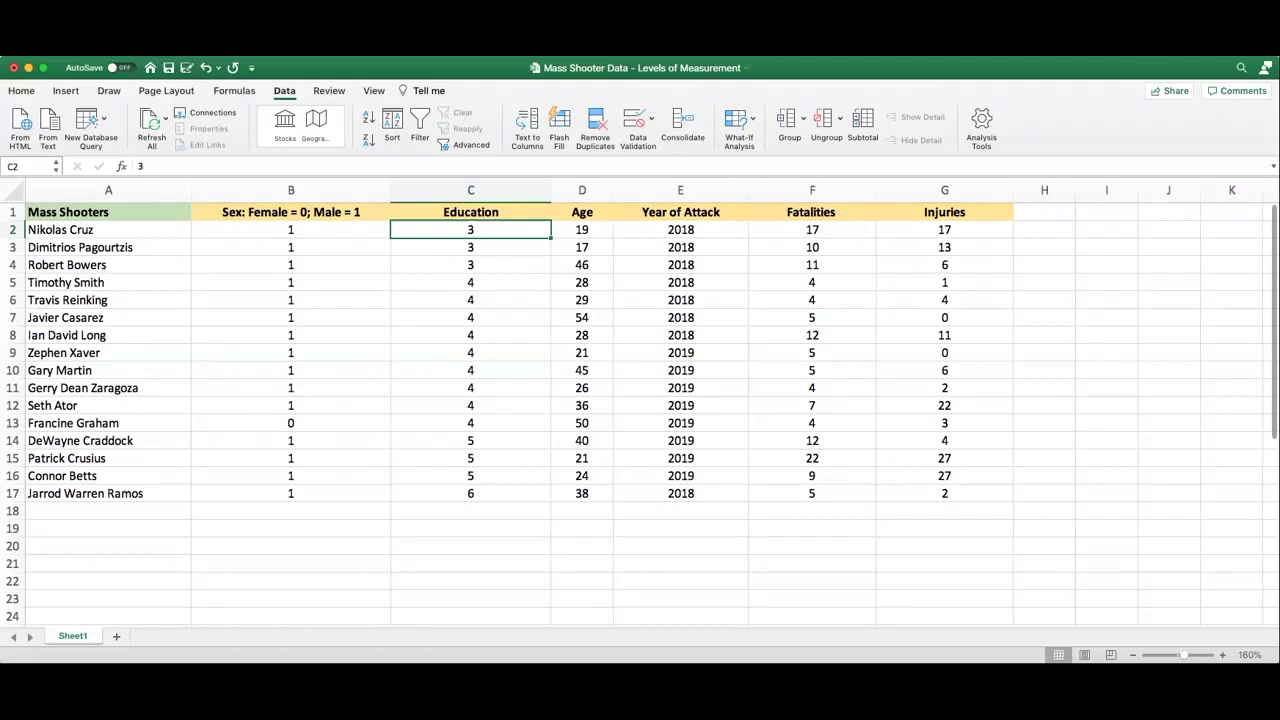
click(470, 247)
click(470, 264)
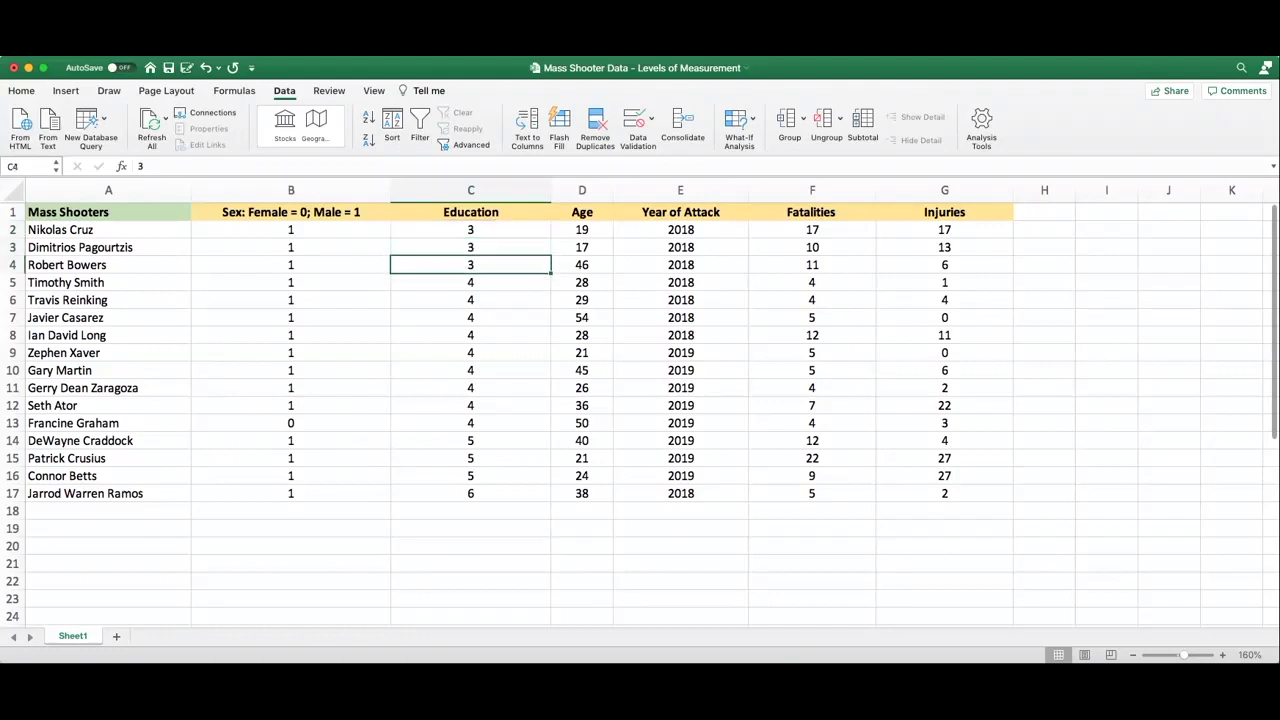
click(470, 282)
key(Down)
key(Down)
key(Down)
key(Down)
key(Down)
key(Down)
key(Down)
key(Down)
key(Down)
key(Down)
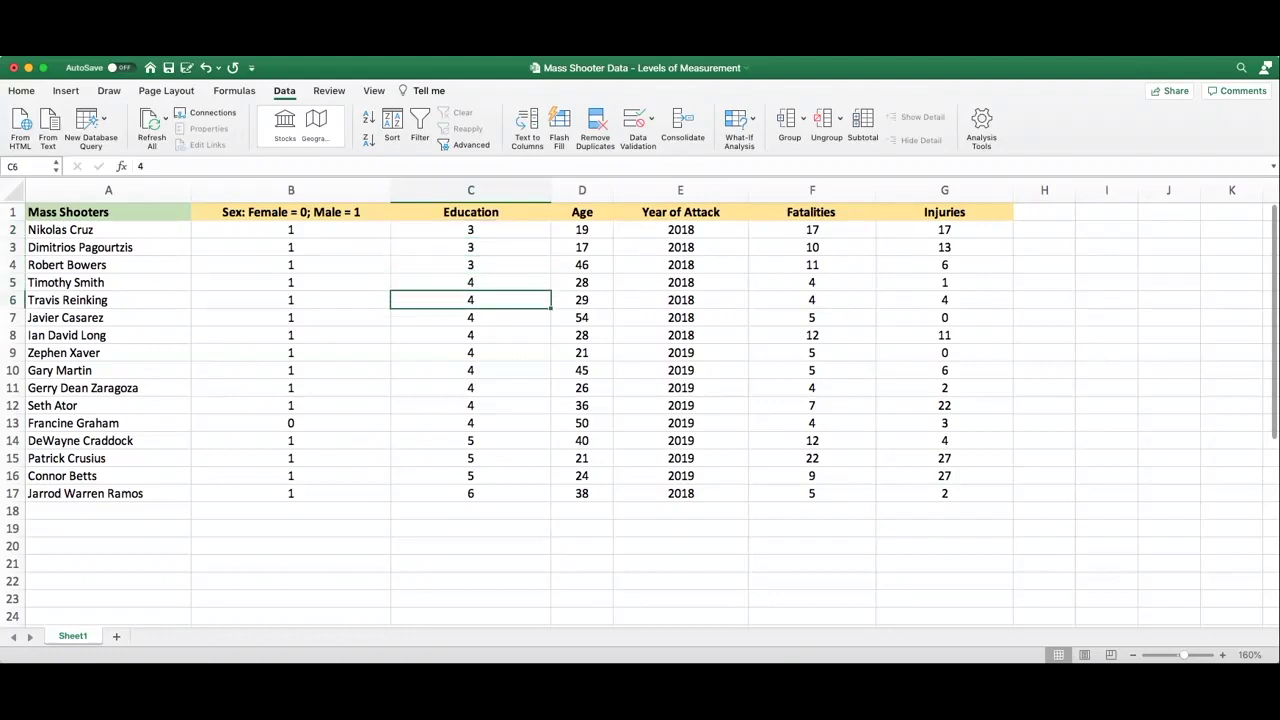
click(470, 440)
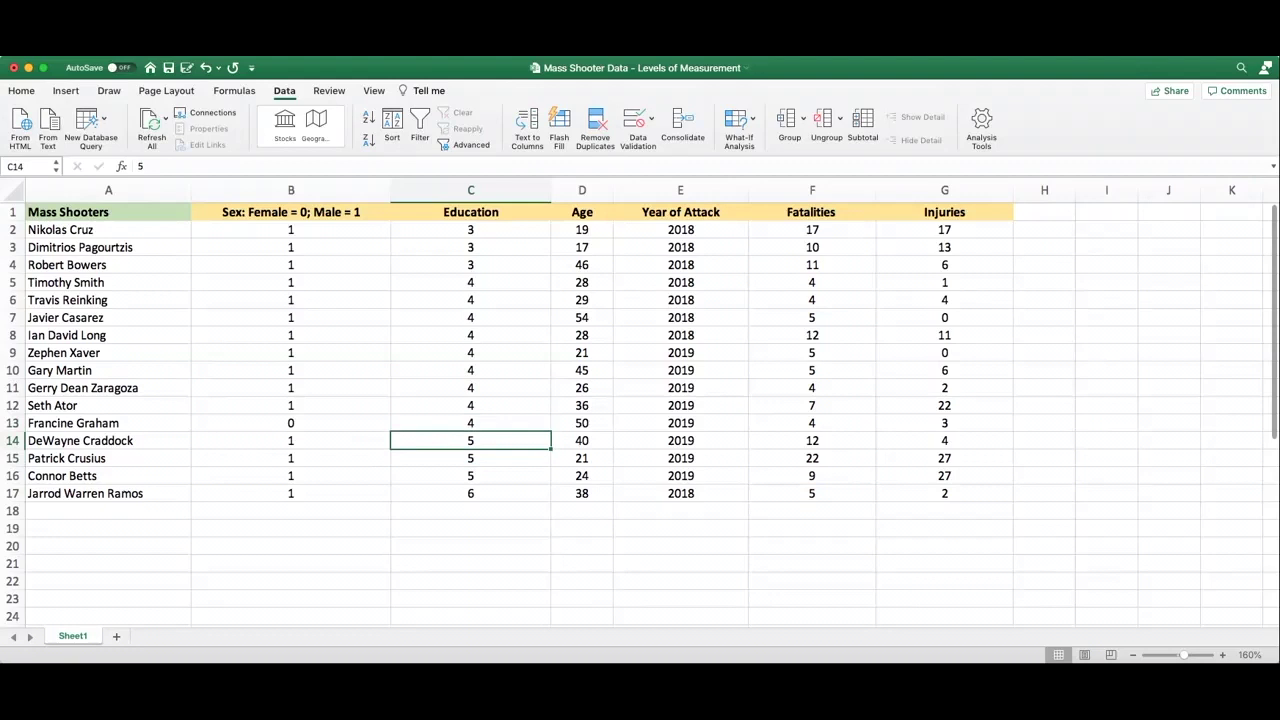
key(Down)
key(Down)
key(Down)
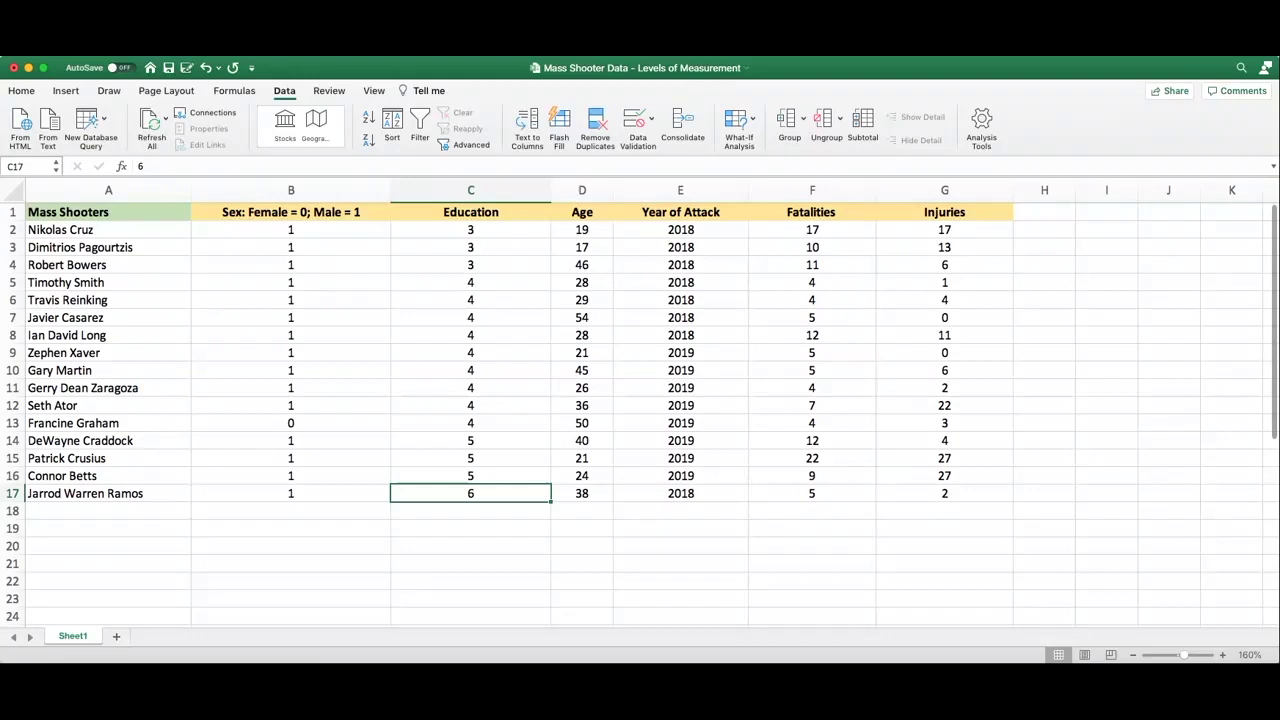
Sort the table by Age from smallest to largest with the selection expanded, and check the lowest and highest ages
click(581, 190)
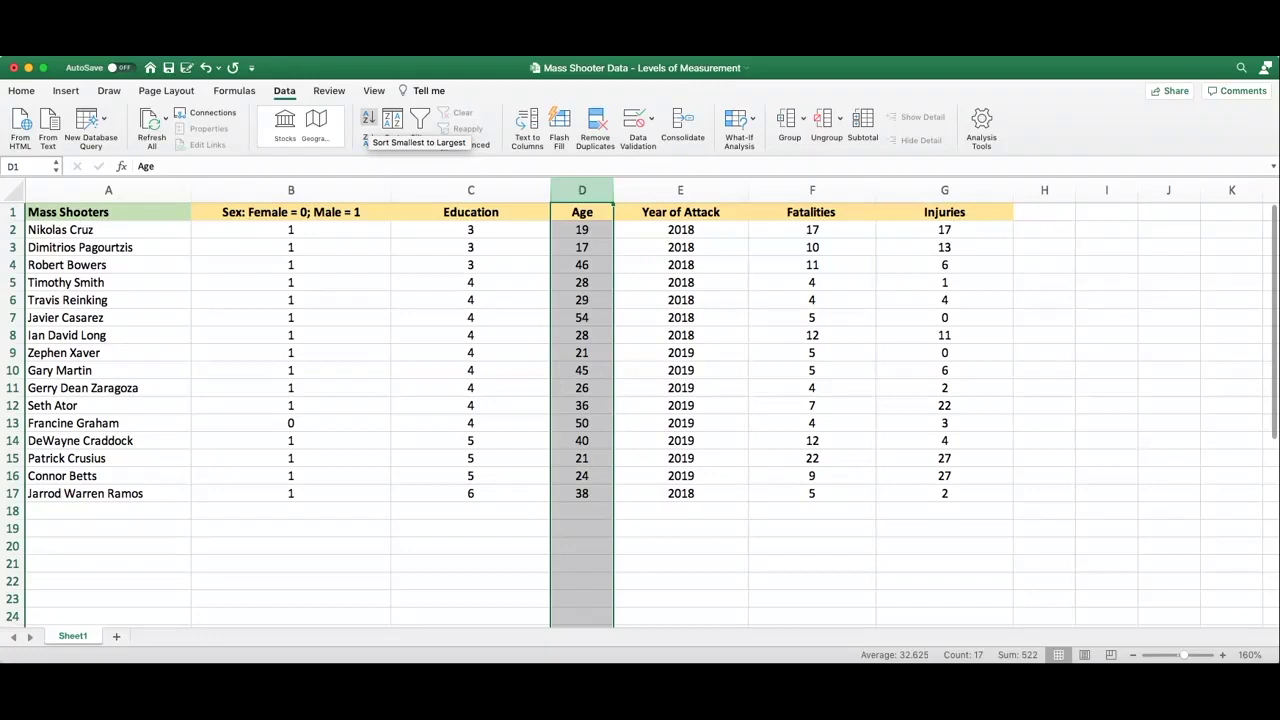
click(368, 118)
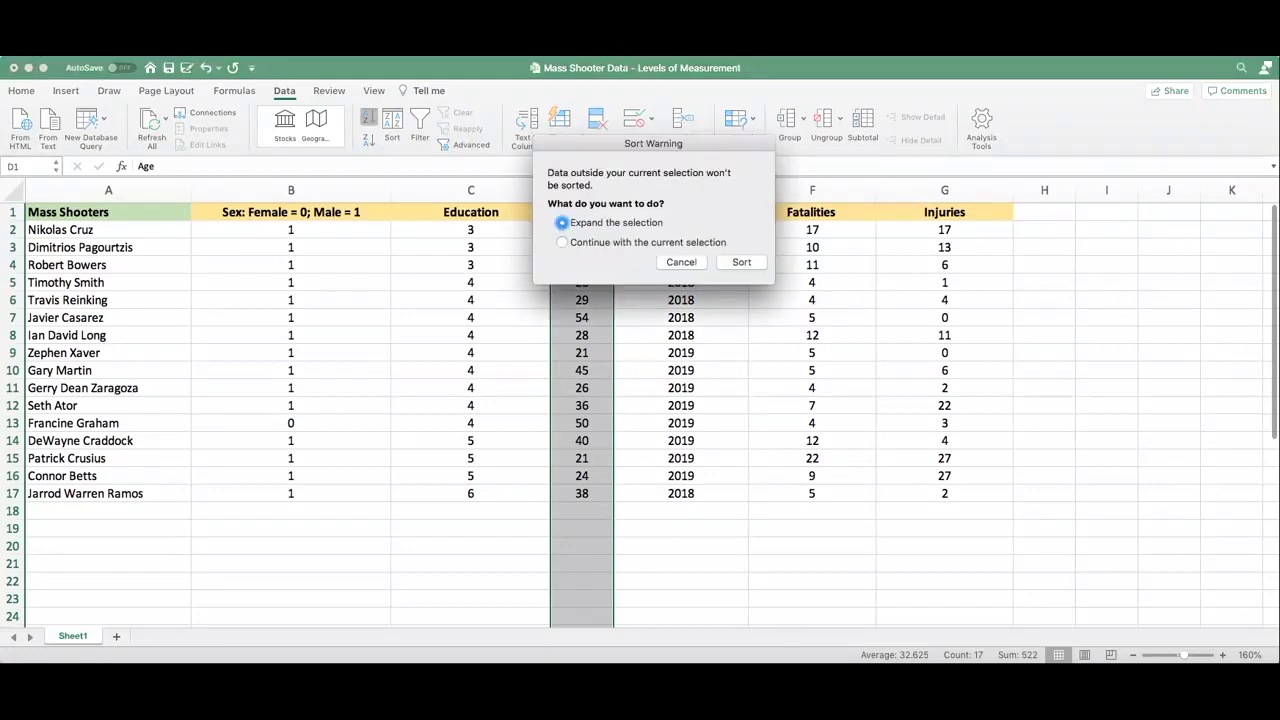
key(Return)
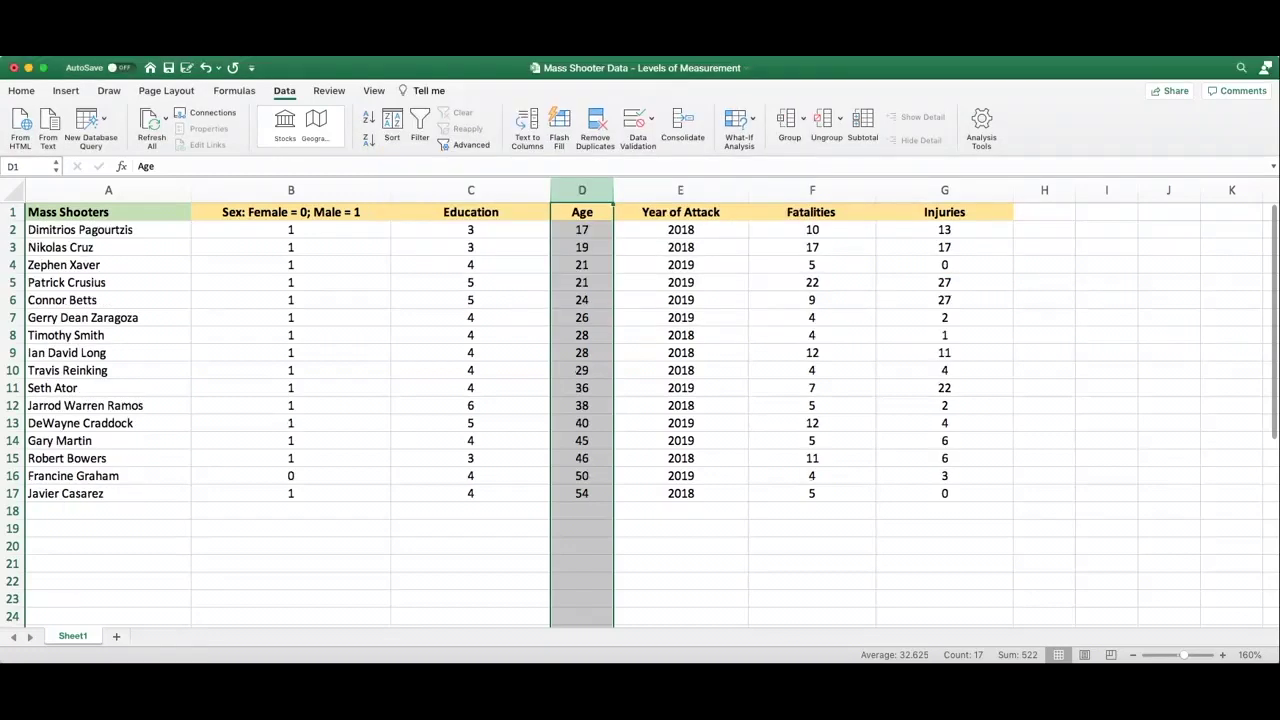
click(581, 229)
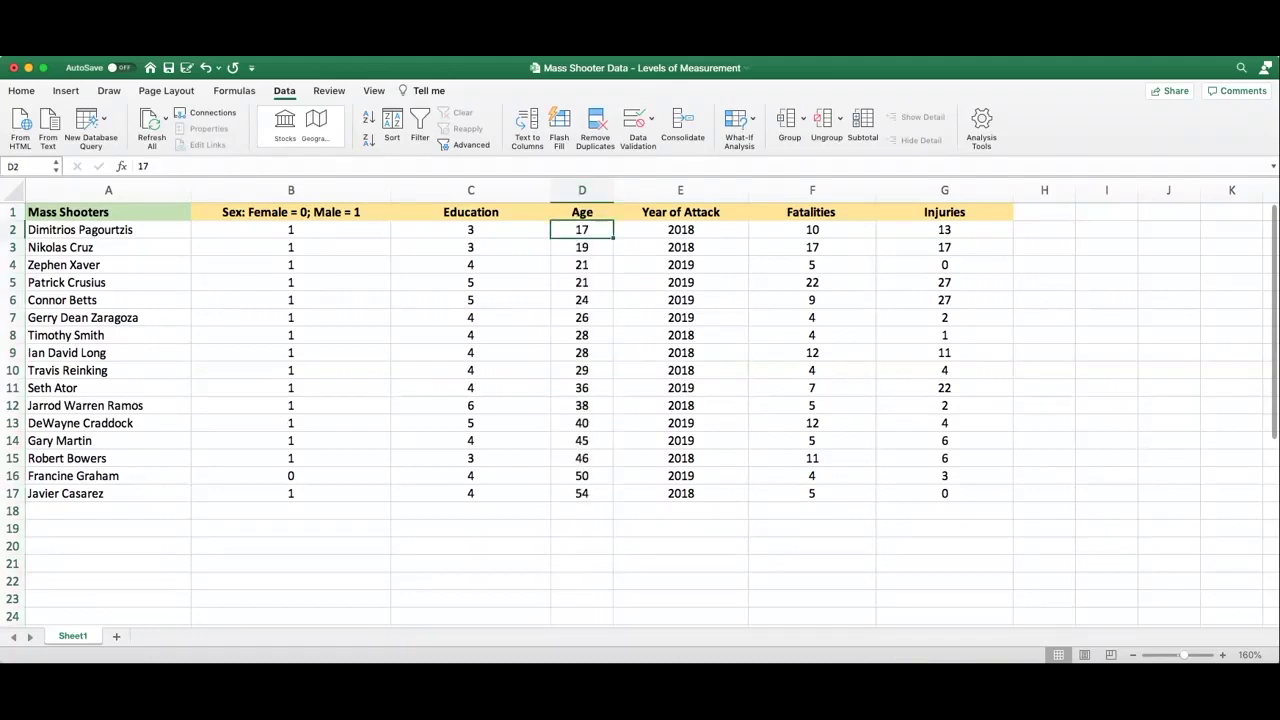
click(581, 493)
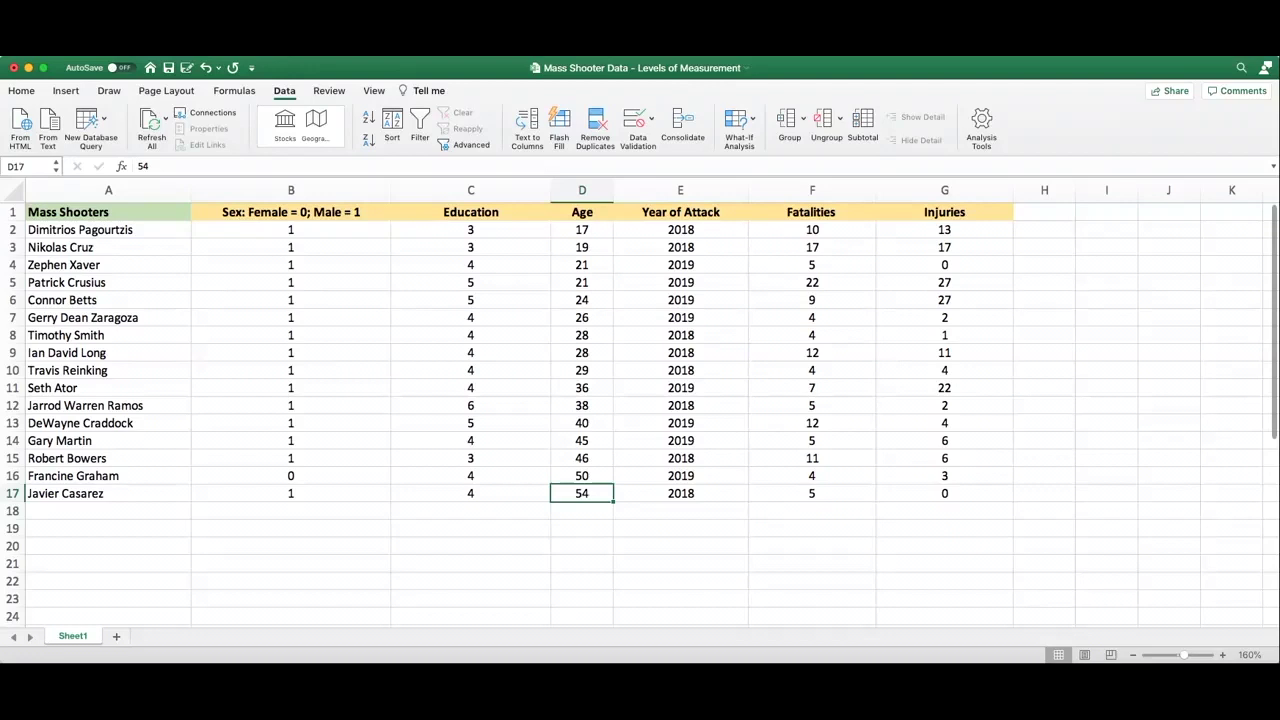
Sort the table by Fatalities from smallest to largest with the selection expanded, and check the lowest and highest values
click(812, 190)
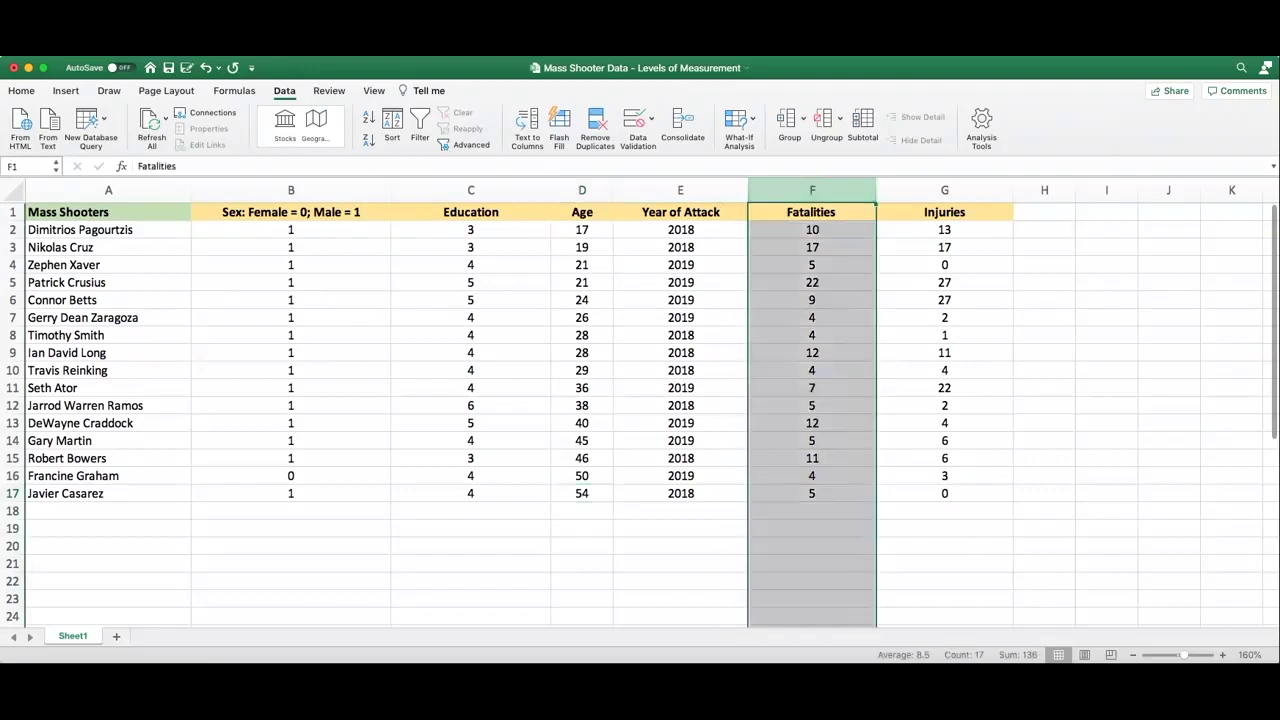
click(369, 118)
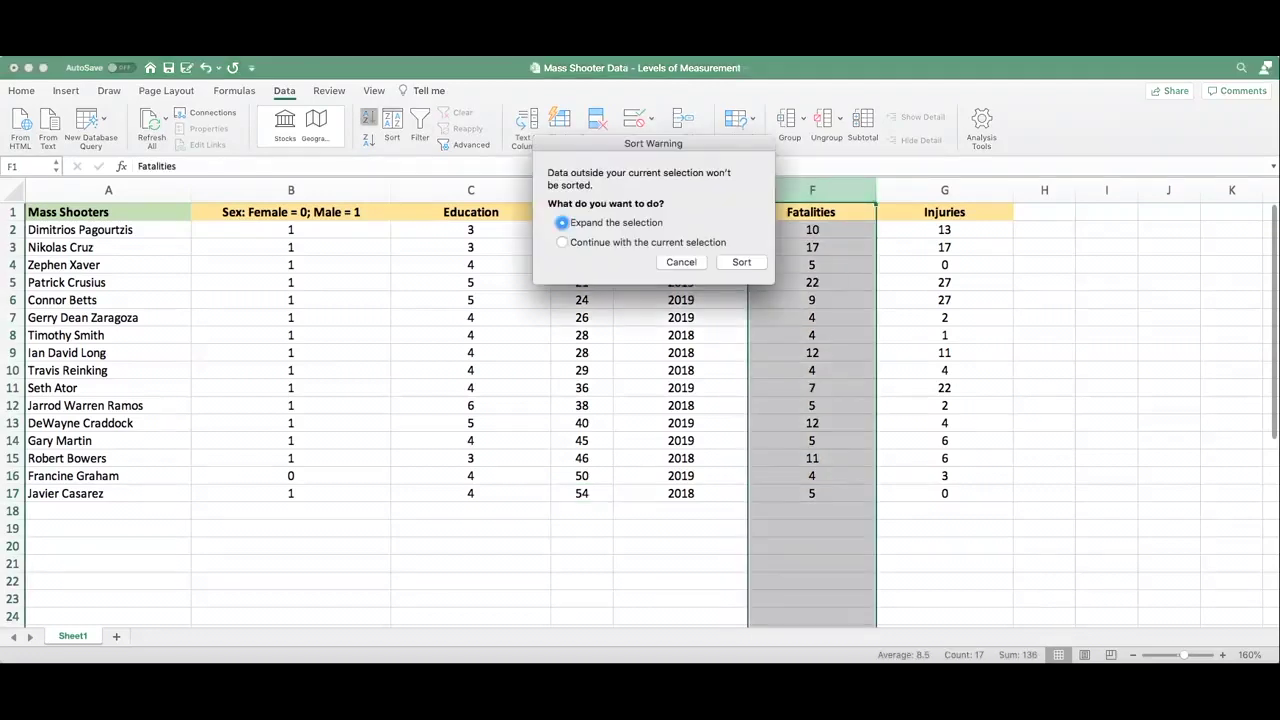
key(Return)
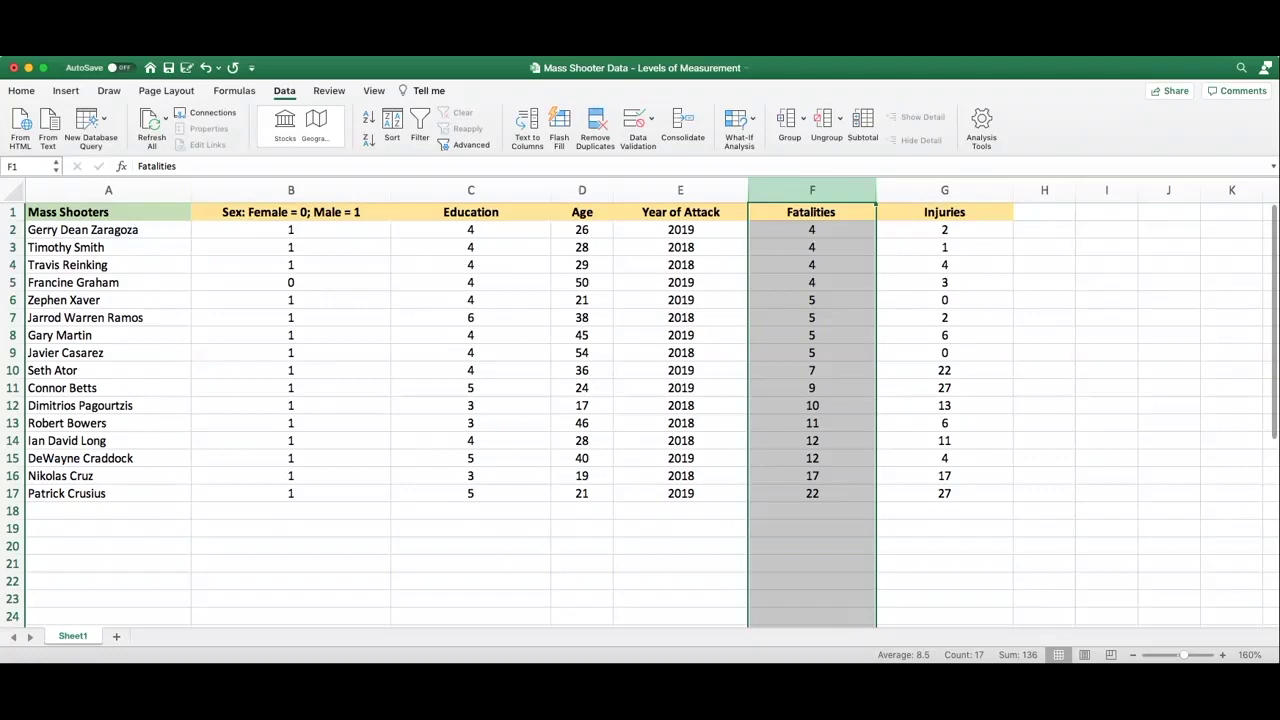
click(811, 229)
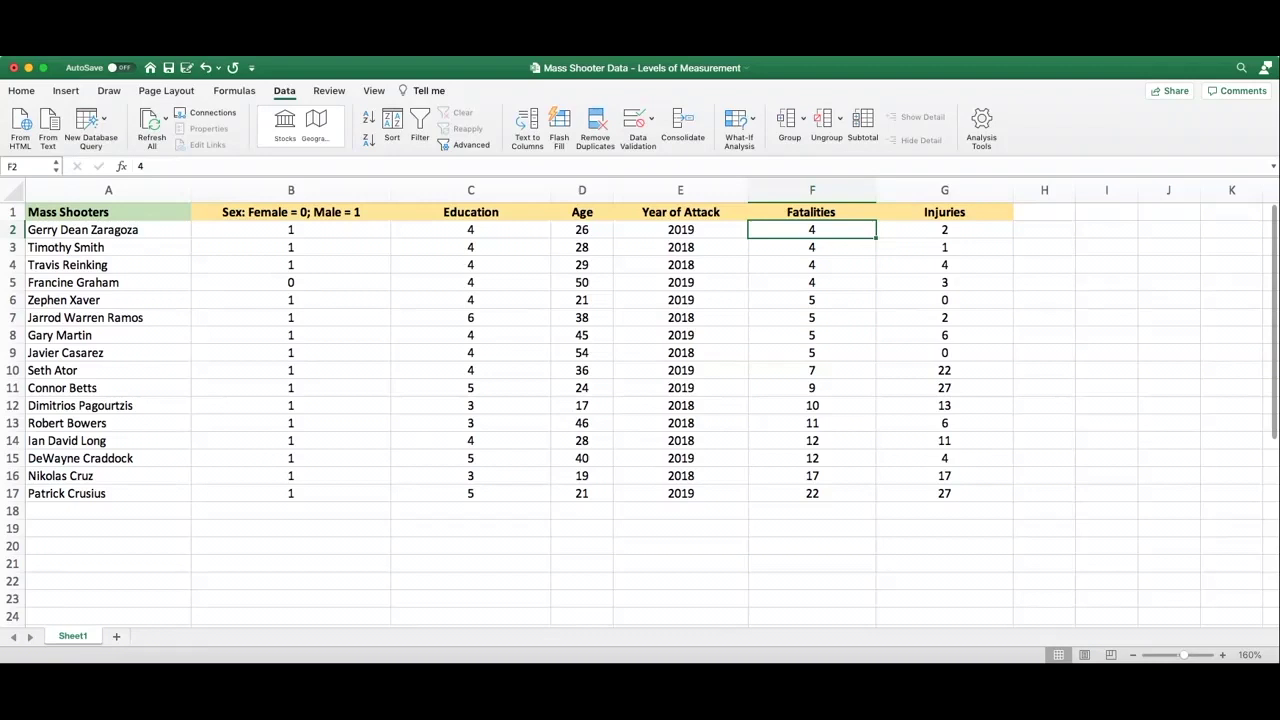
click(811, 493)
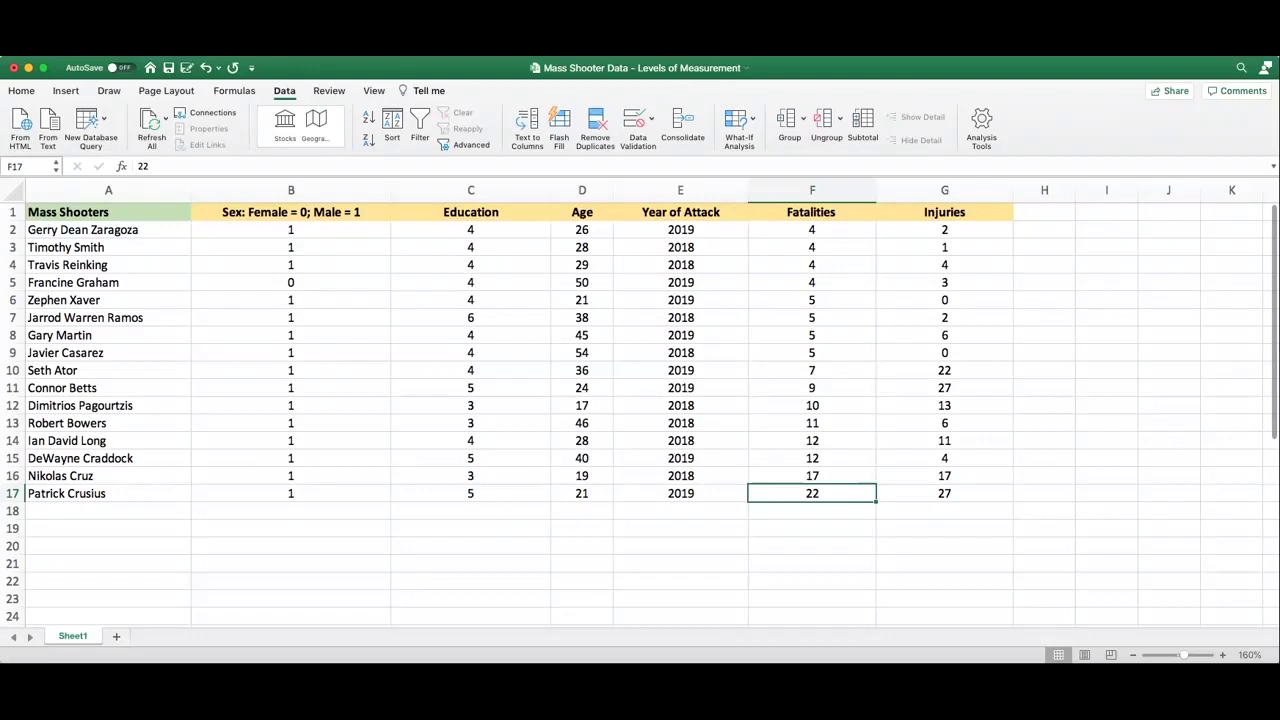
Insert a new column between Fatalities and Injuries and head it "Fatalities (Nominal)"
click(811, 190)
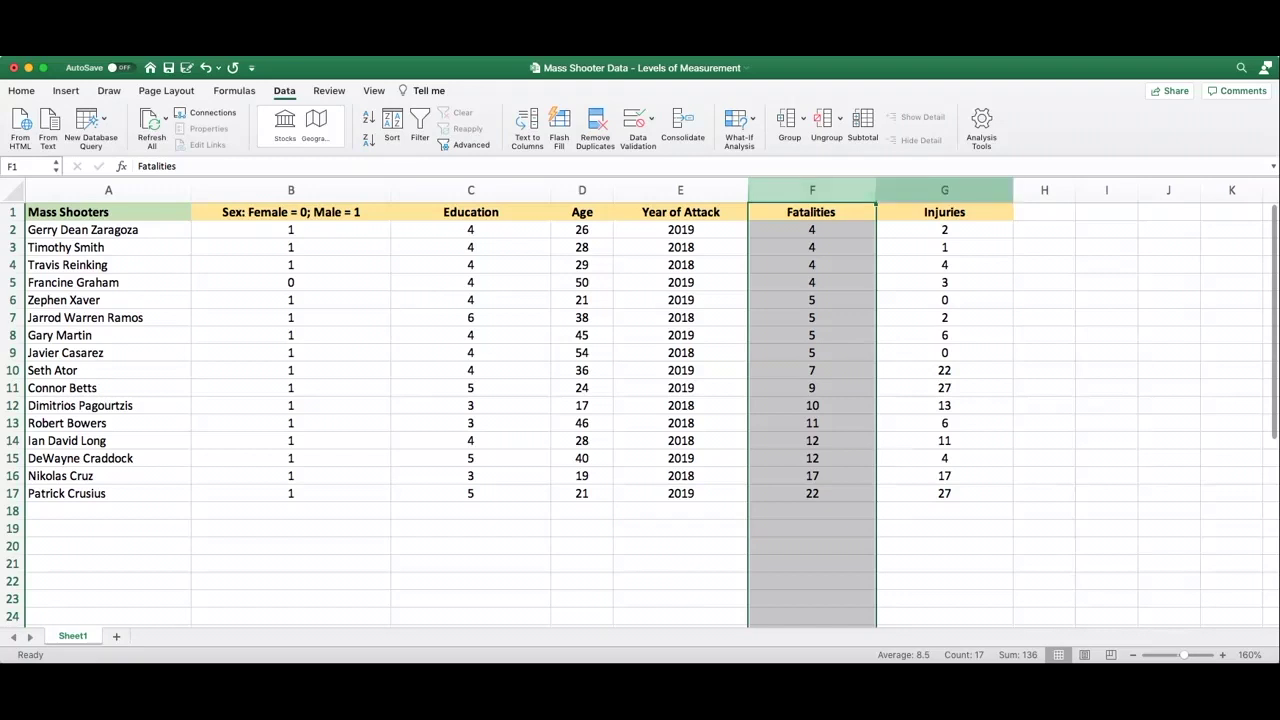
click(903, 190)
right_click(903, 190)
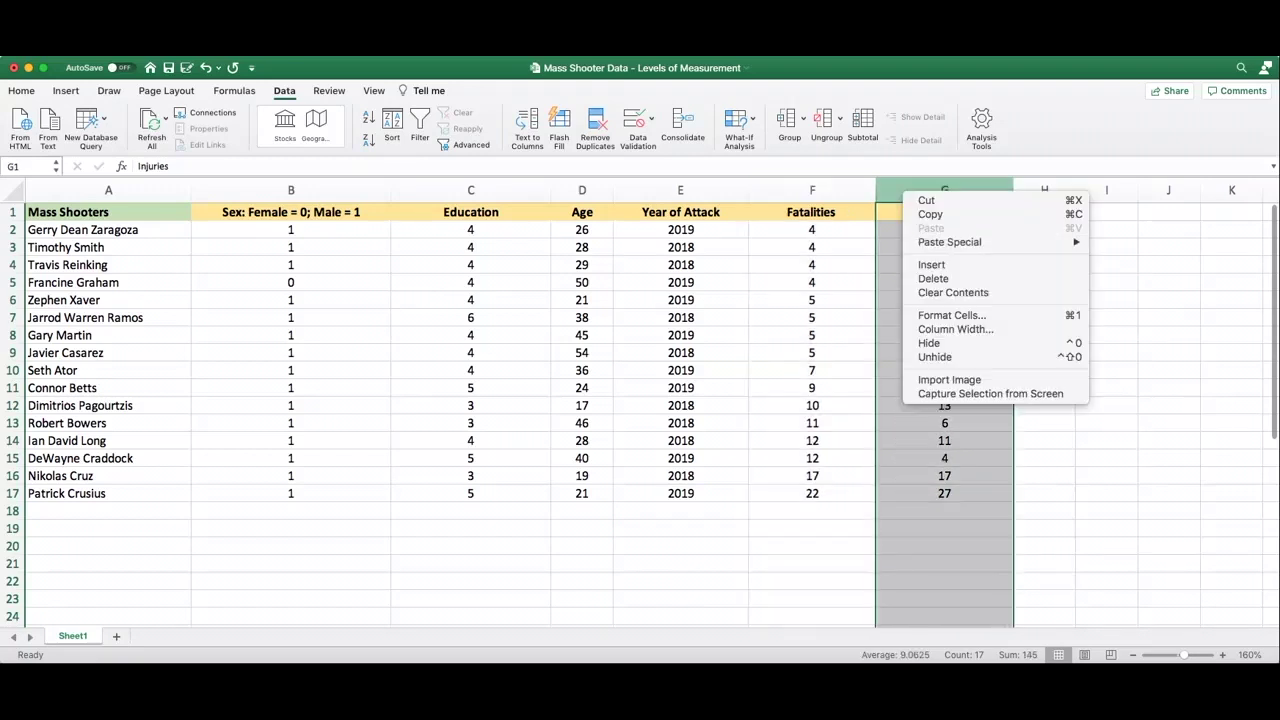
click(931, 264)
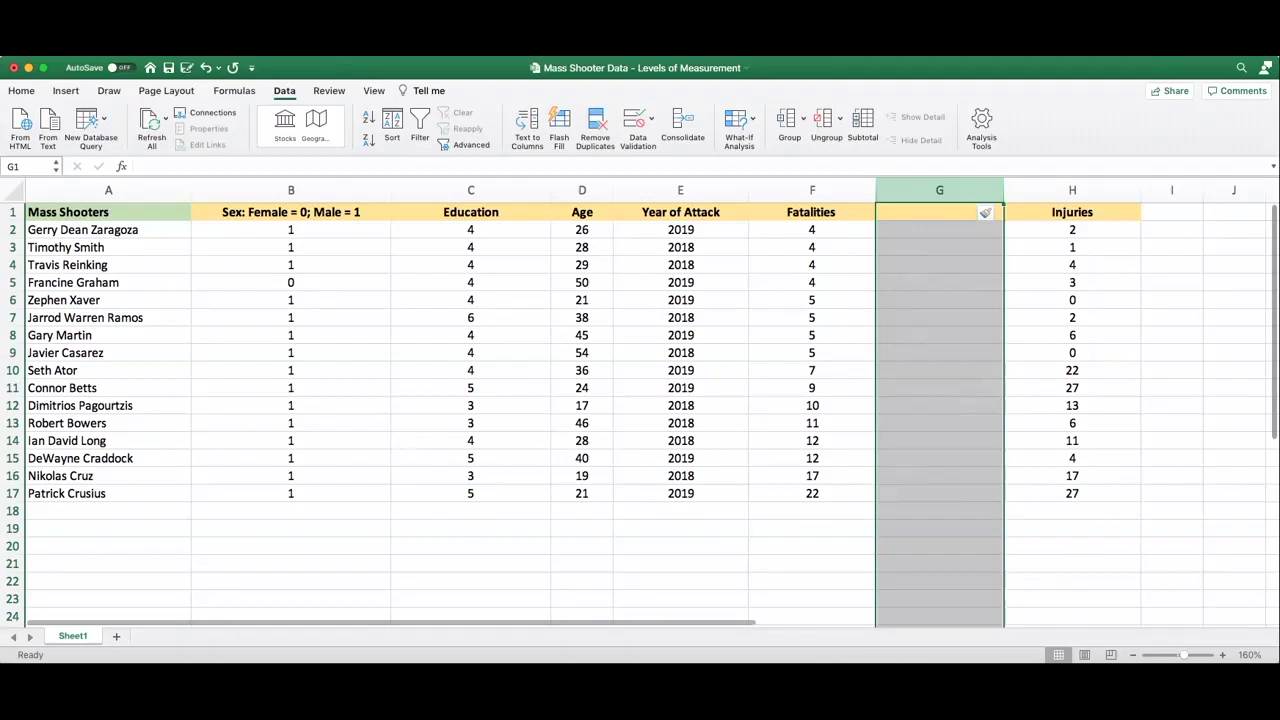
click(939, 212)
text(Fat)
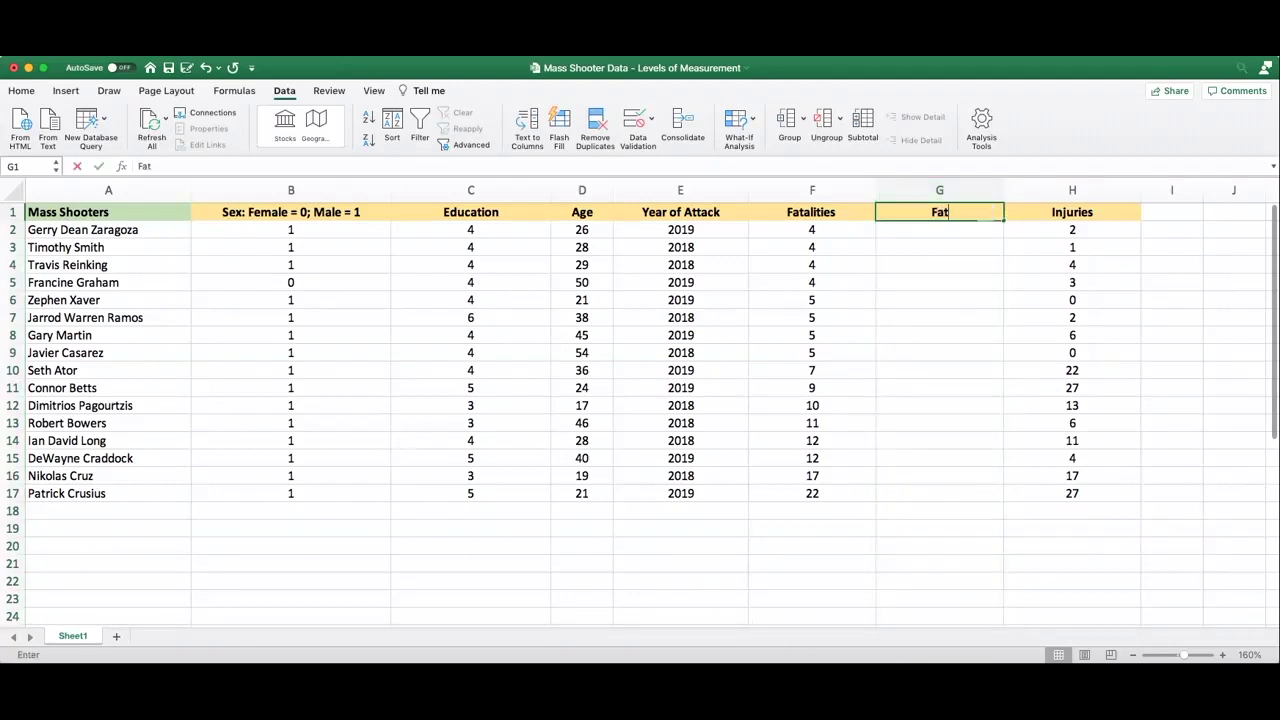
text(alities)
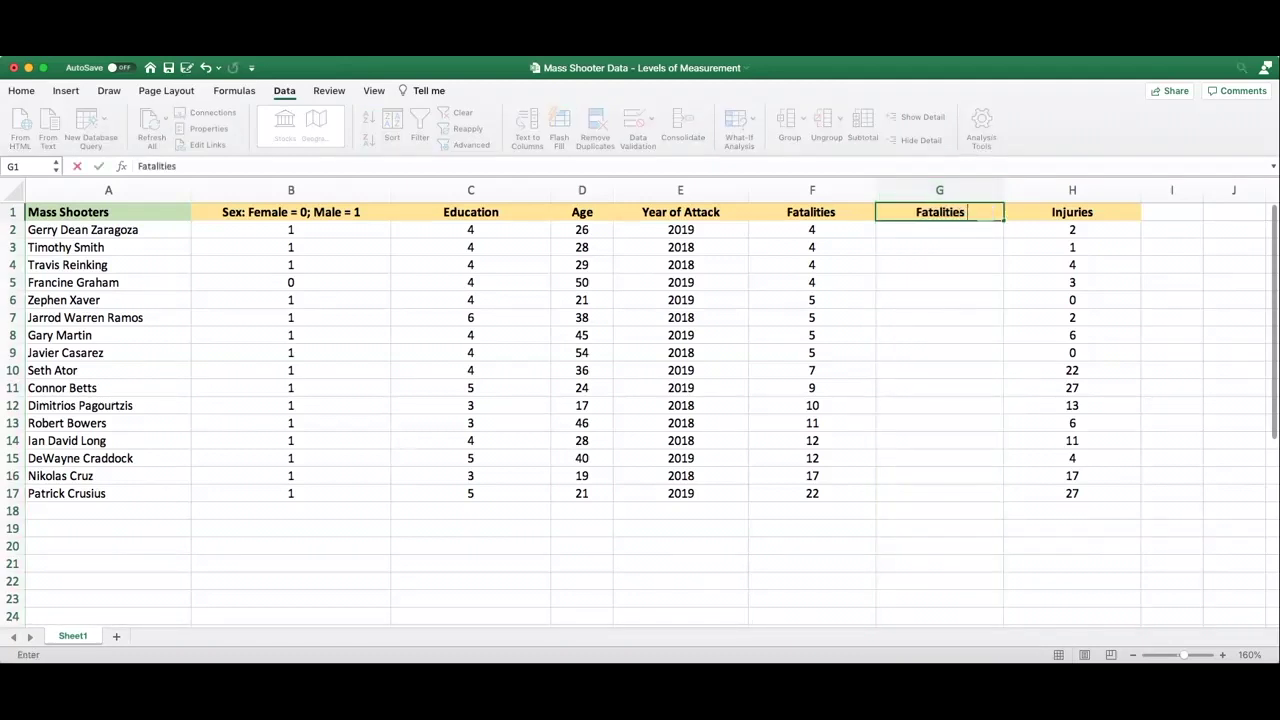
text( (Nominal))
Enter 1 under Fatalities (Nominal) in rows 12 to 17, for every record with 10 or more fatalities
click(939, 405)
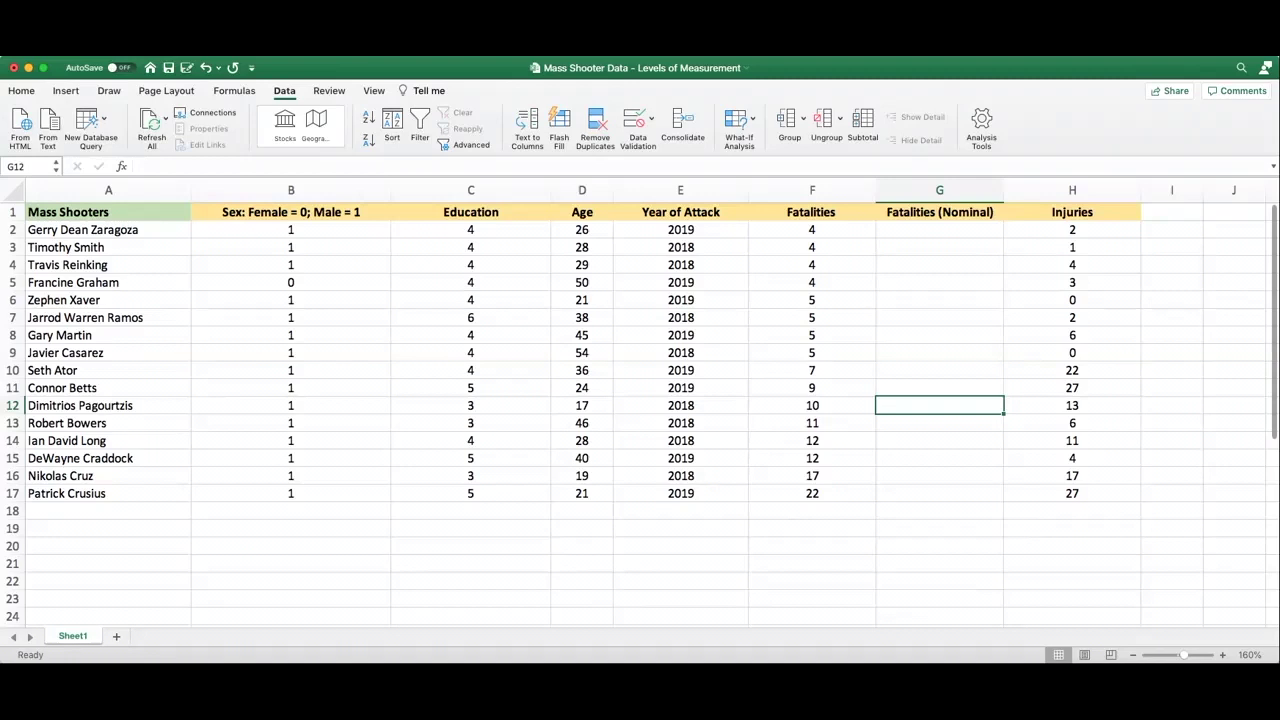
text(1)
key(Return)
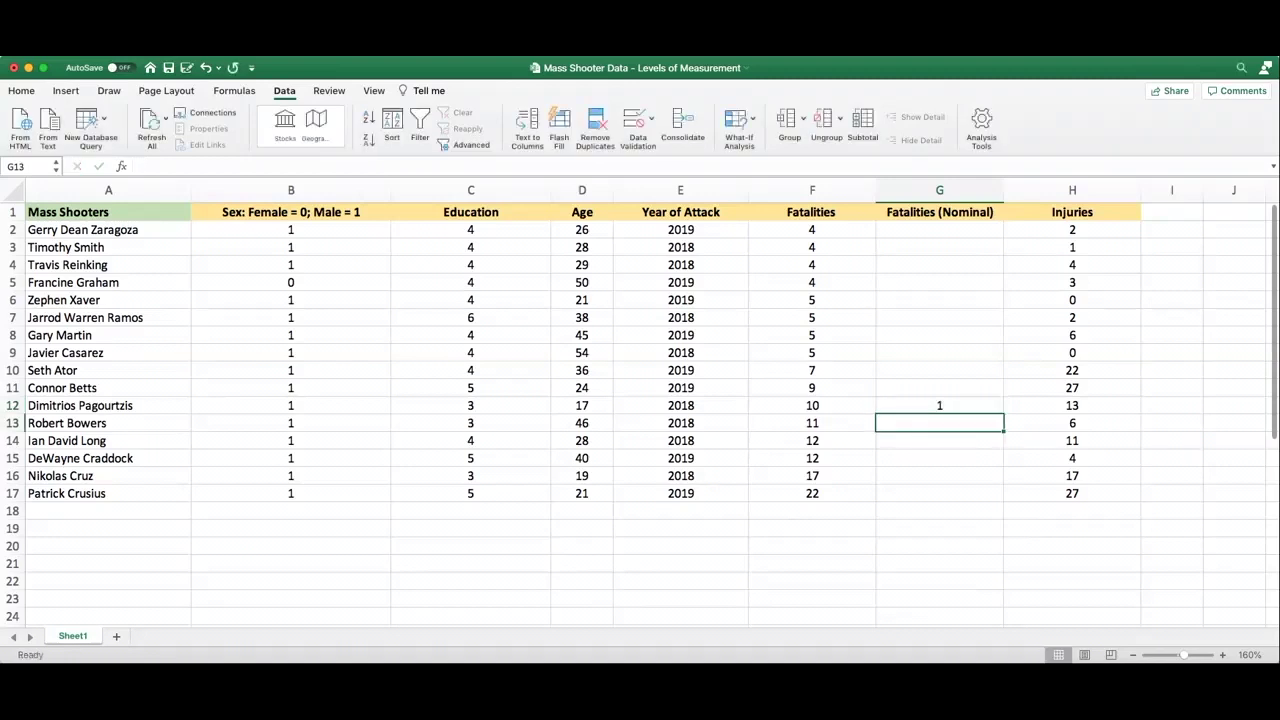
text(1)
key(Return)
text(1)
key(Return)
text(1)
key(Return)
key(Return)
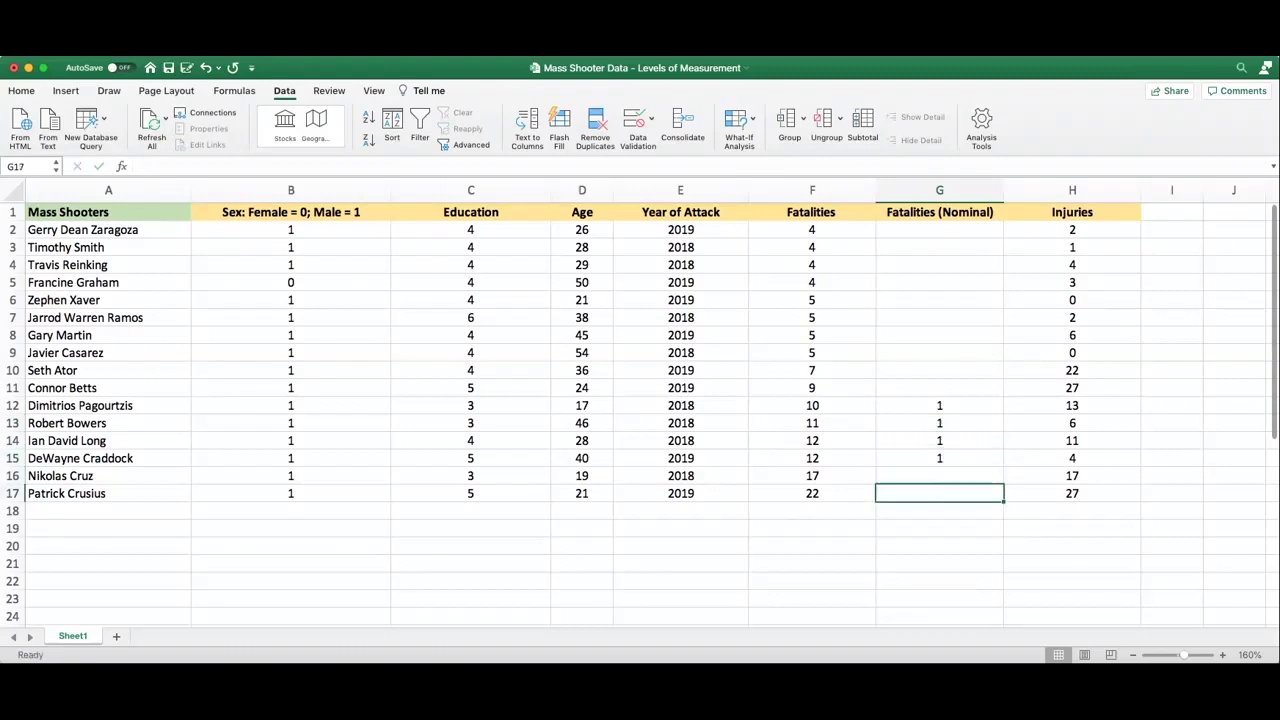
text(1)
key(Up)
text(1)
Enter 0 under Fatalities (Nominal) in rows 2 to 11, for every record with fewer than 10 fatalities
key(Up)
key(Up)
key(Up)
key(Up)
key(Up)
key(Up)
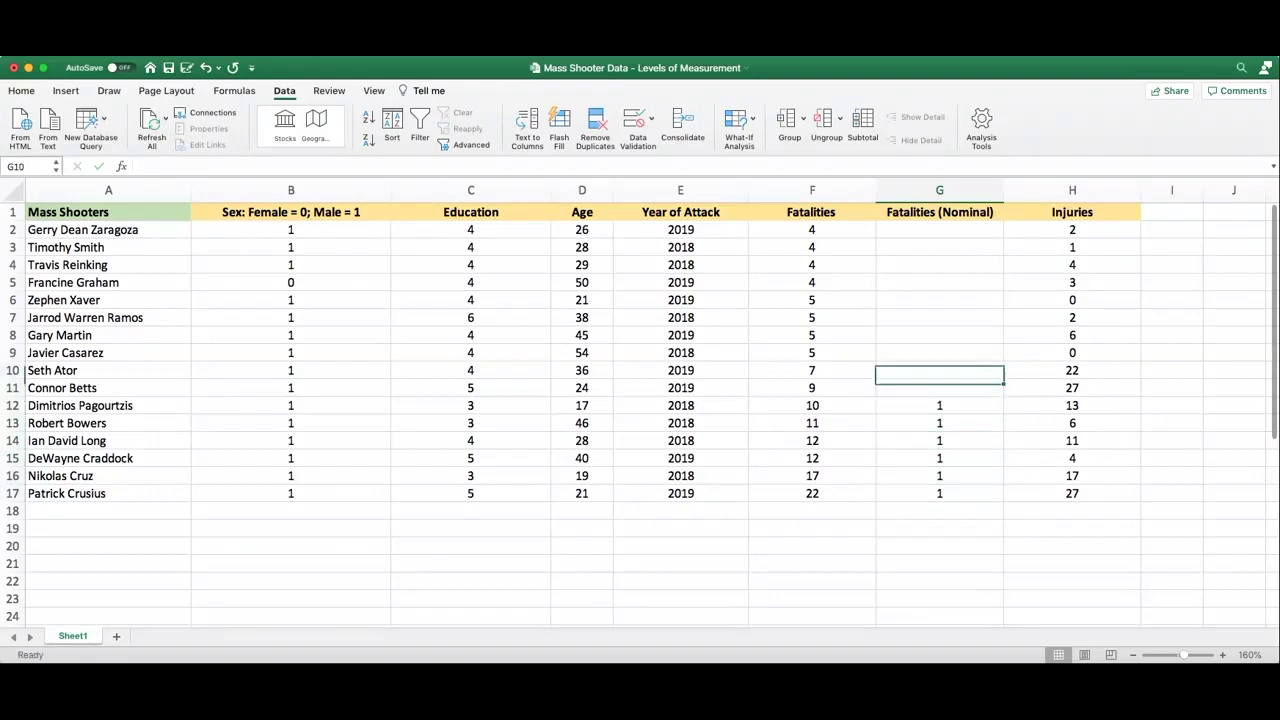
key(Up)
key(Up)
key(Up)
key(Up)
key(Up)
key(Up)
key(Up)
key(Up)
key(Up)
key(Down)
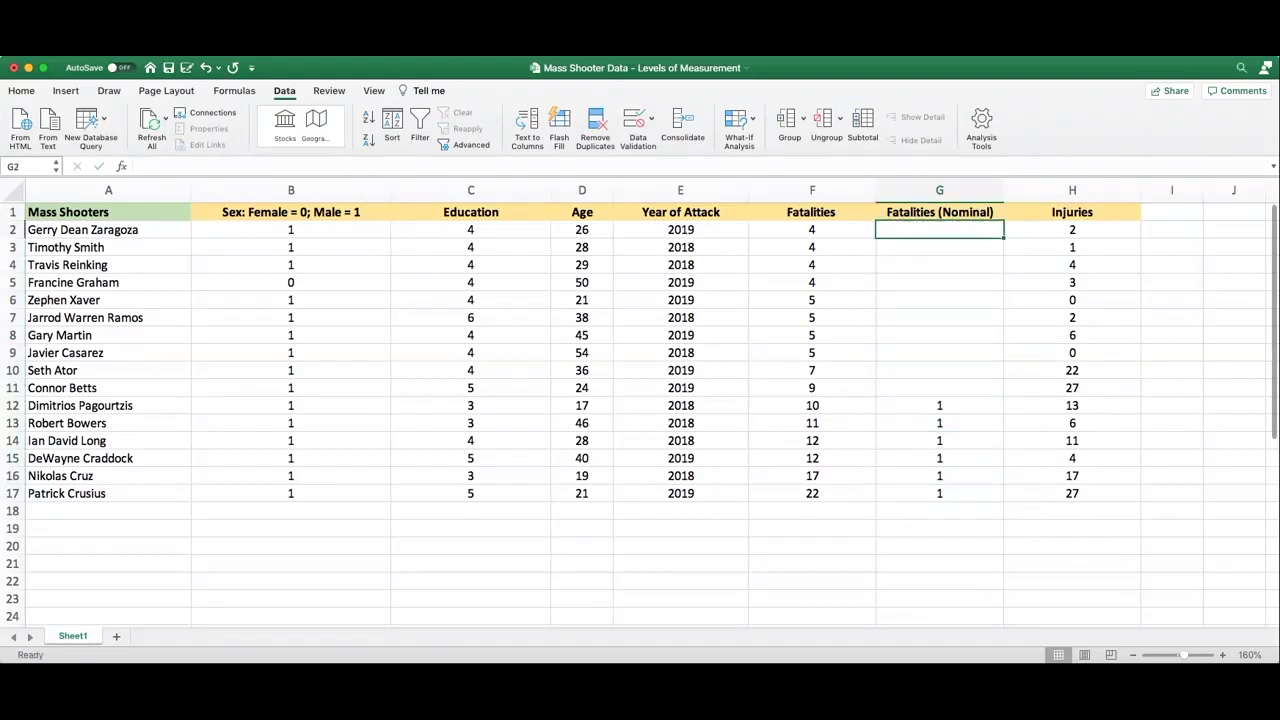
text(0)
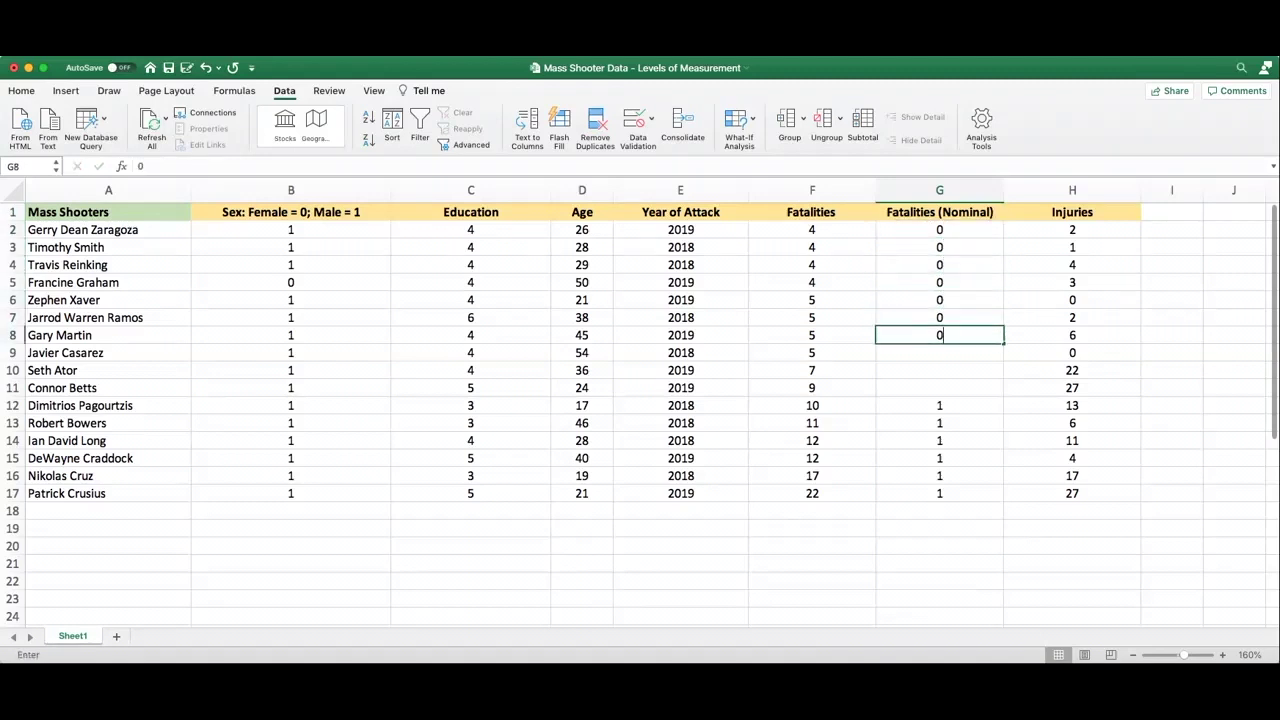
text( 0 0 0 0 0 0 0 0 0 0)
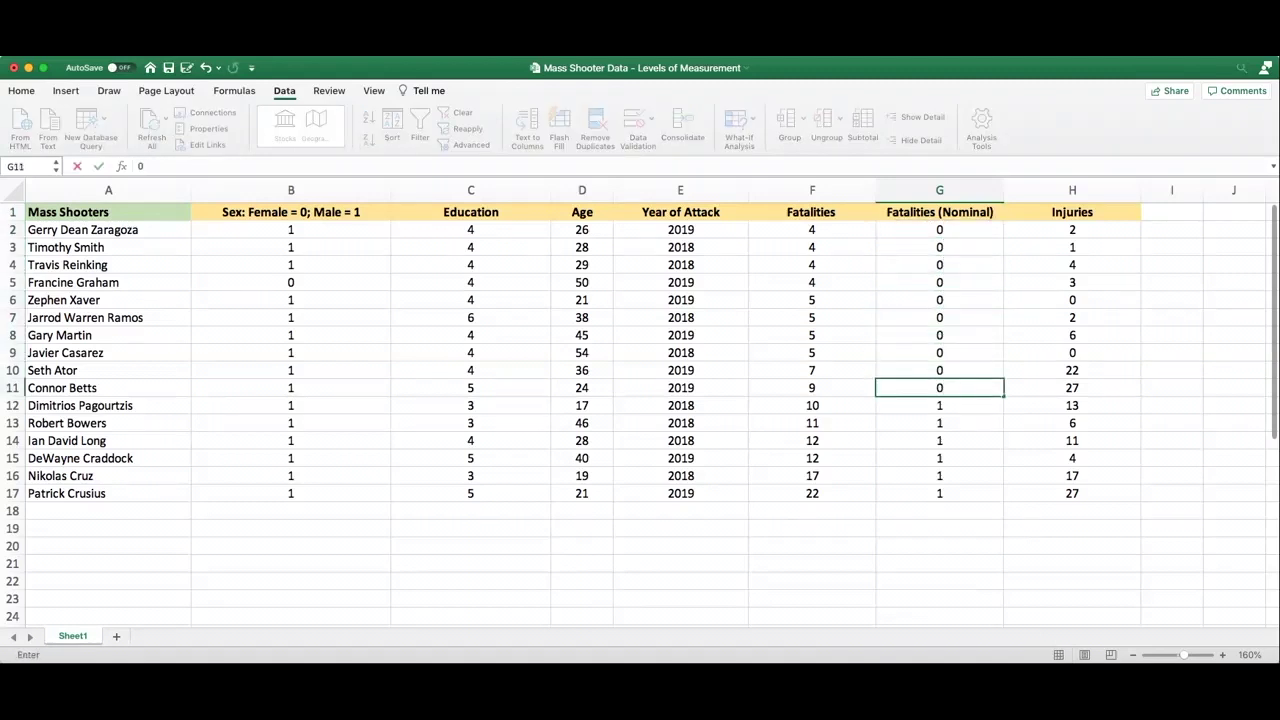
key(Left)
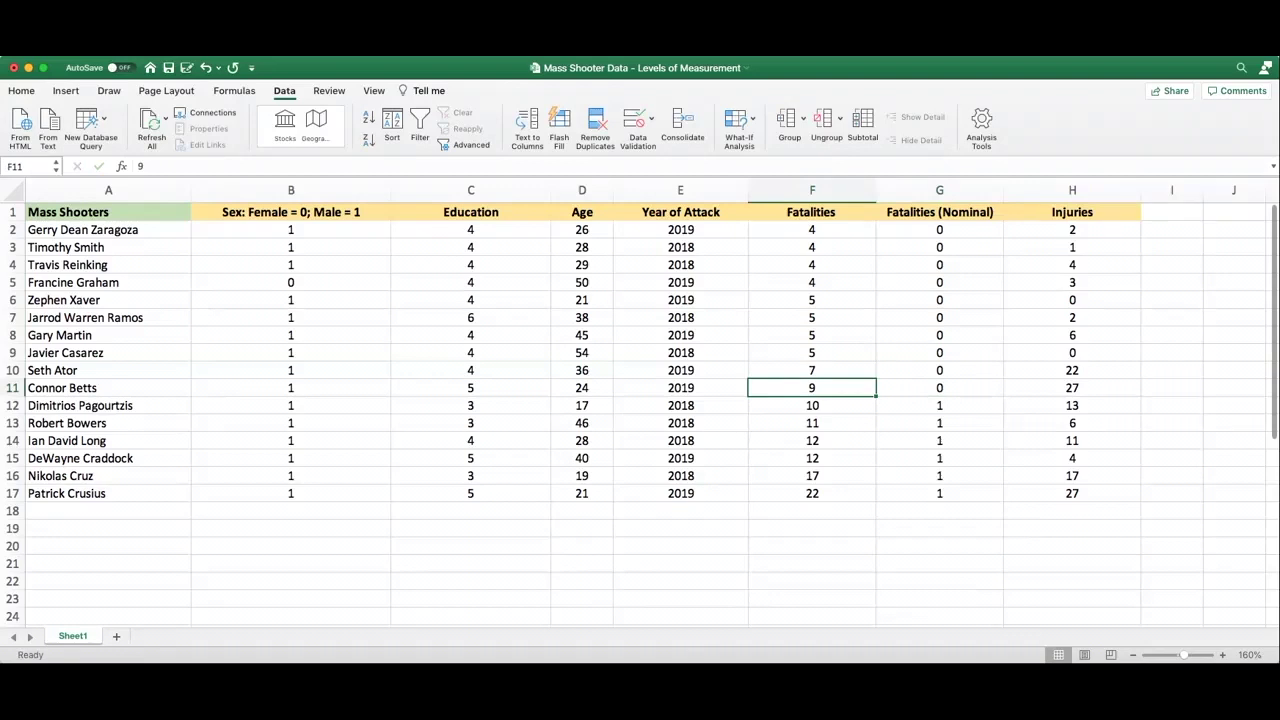
key(Right)
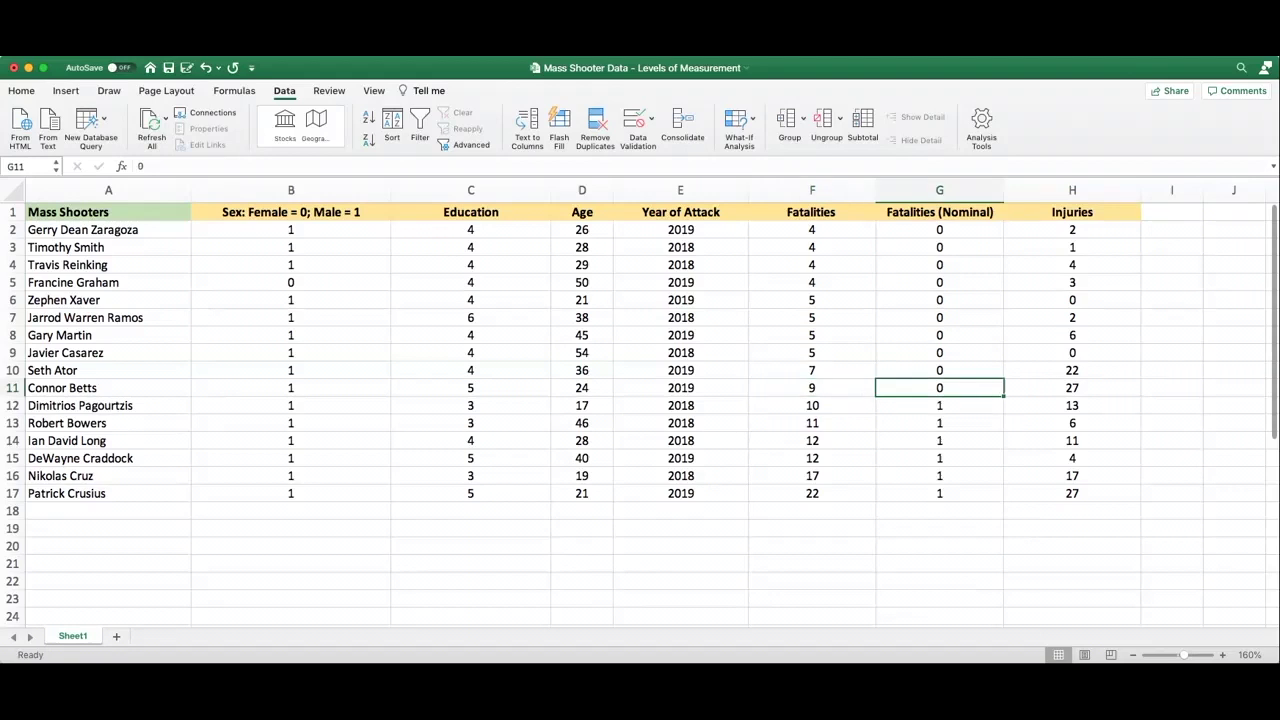
click(811, 212)
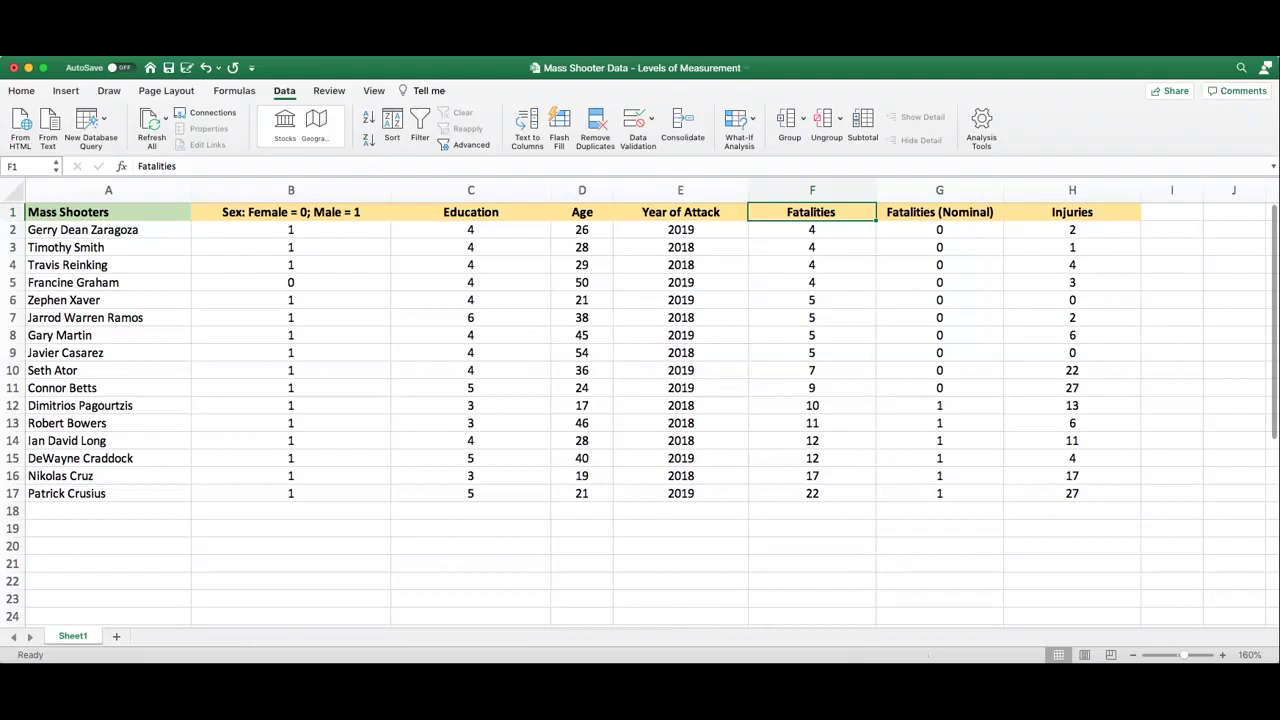
click(470, 212)
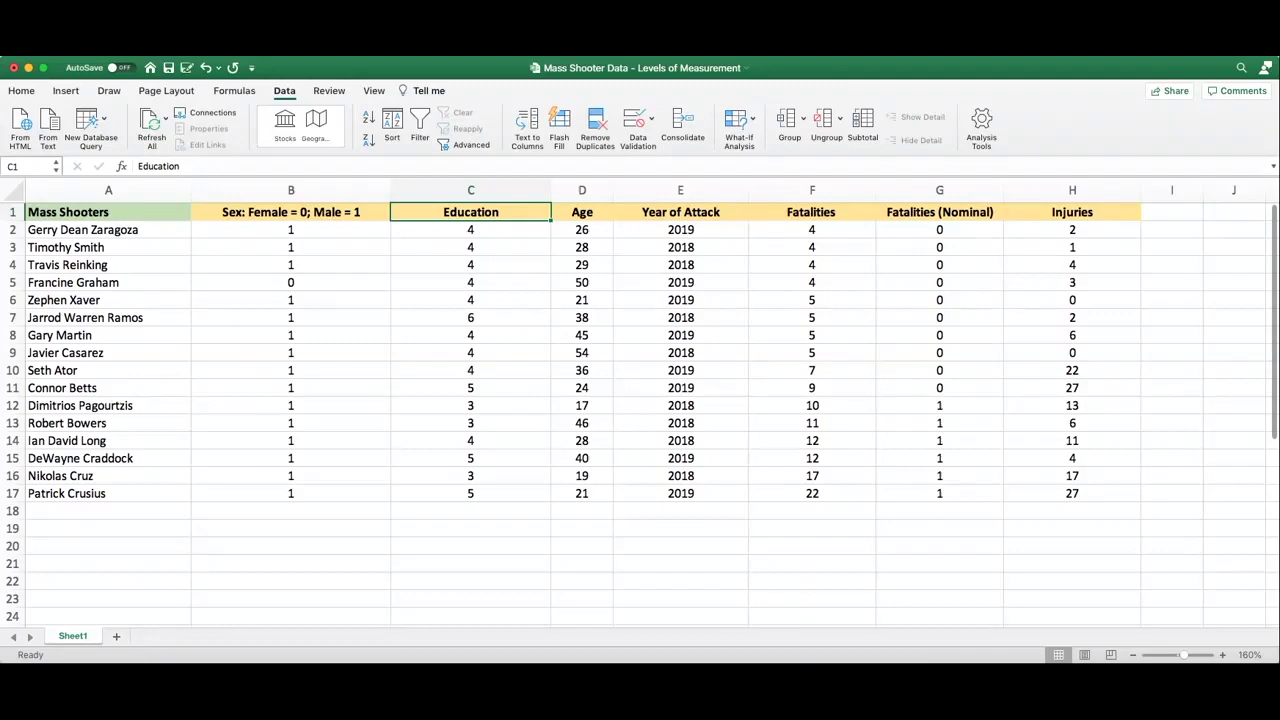
Label the levels of measurement in row 18: Nominal under Sex, Ordinal under Education and Ratio under Age
click(290, 510)
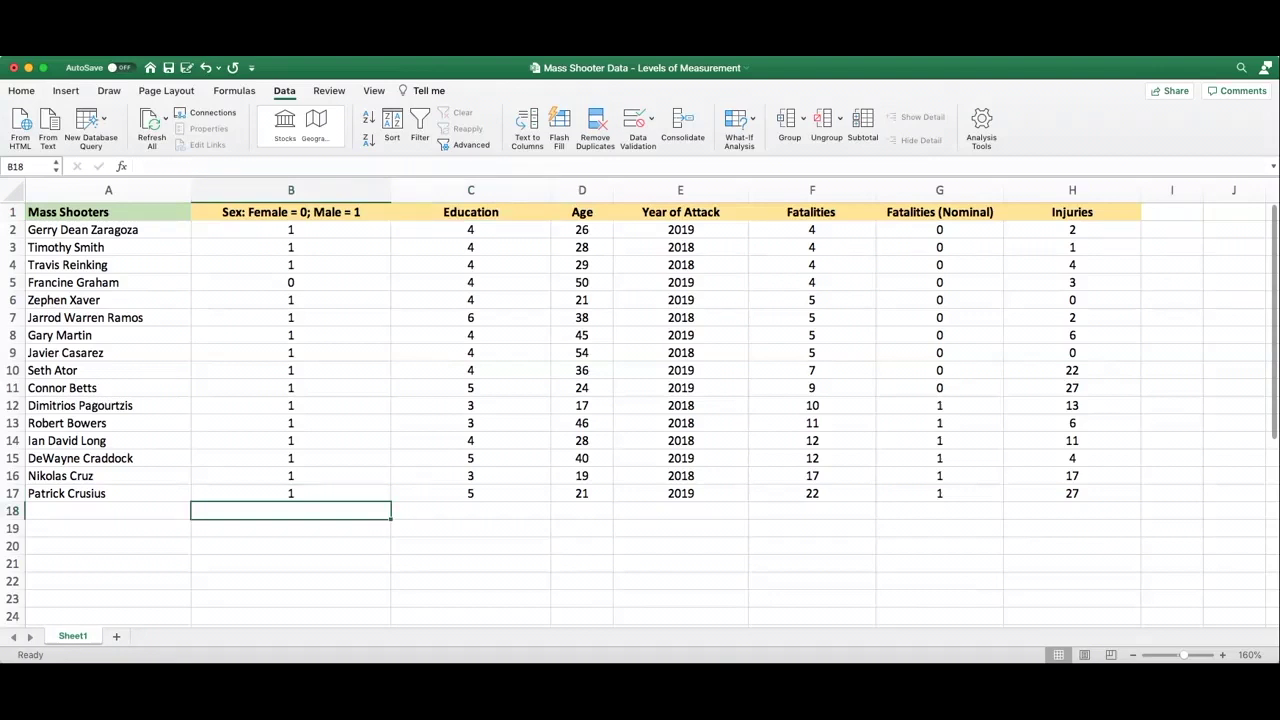
text(No)
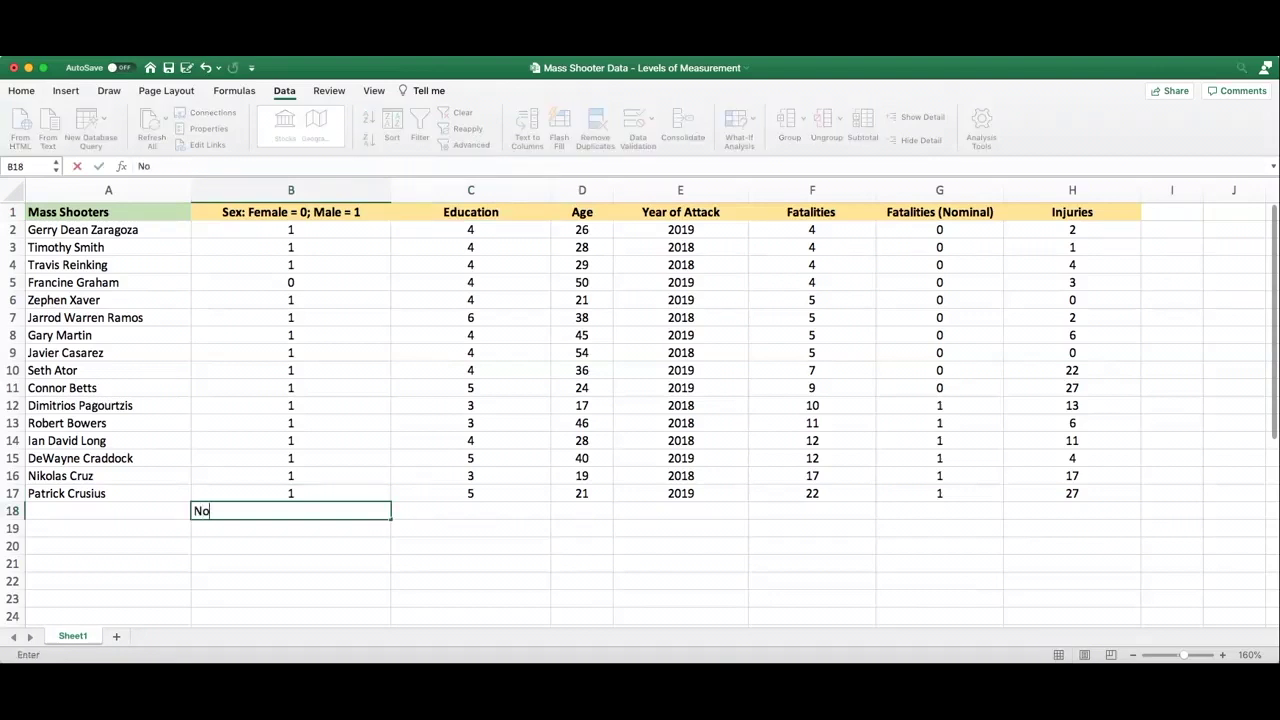
text(minal)
key(Tab)
text(Ordinal)
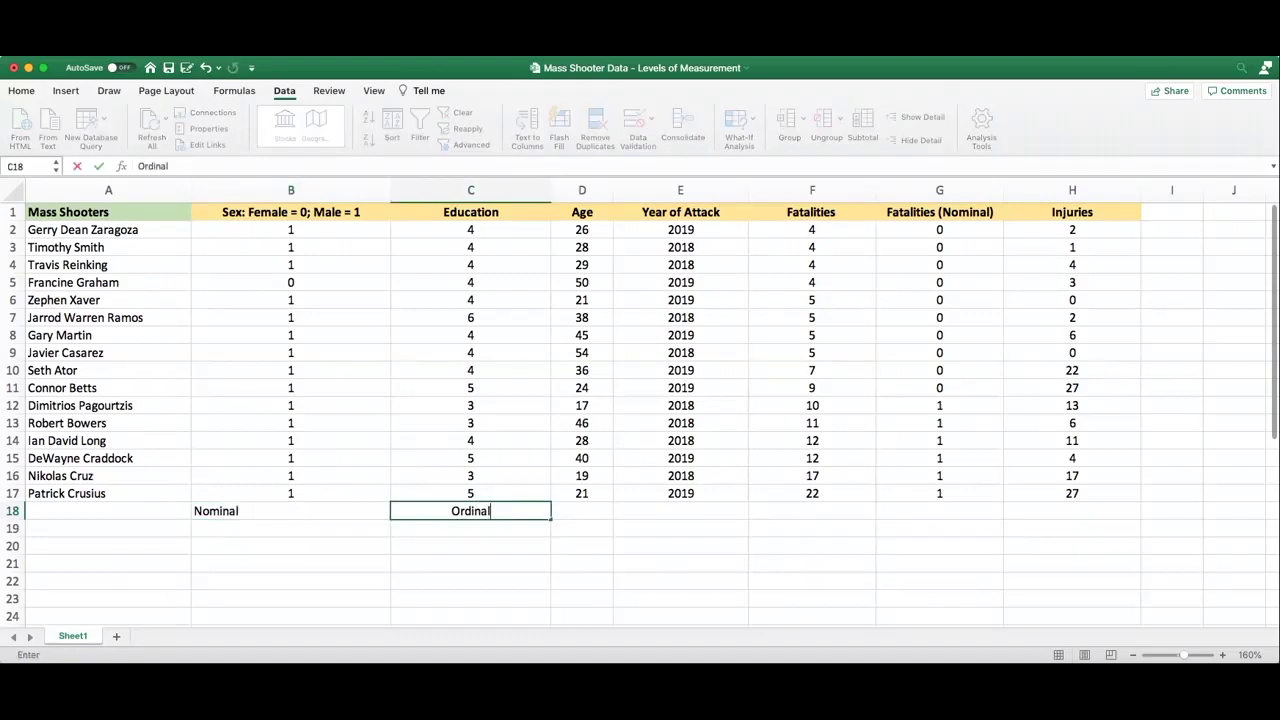
key(Tab)
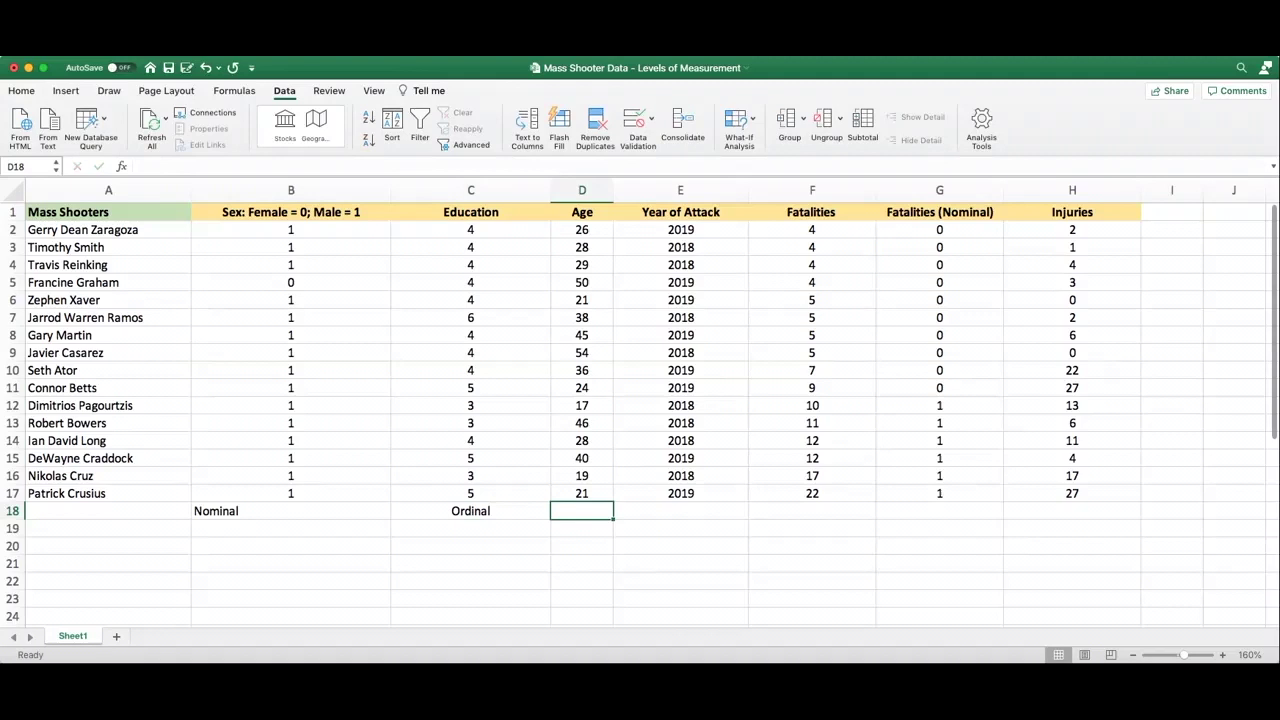
text(Ration)
key(BackSpace)
key(Tab)
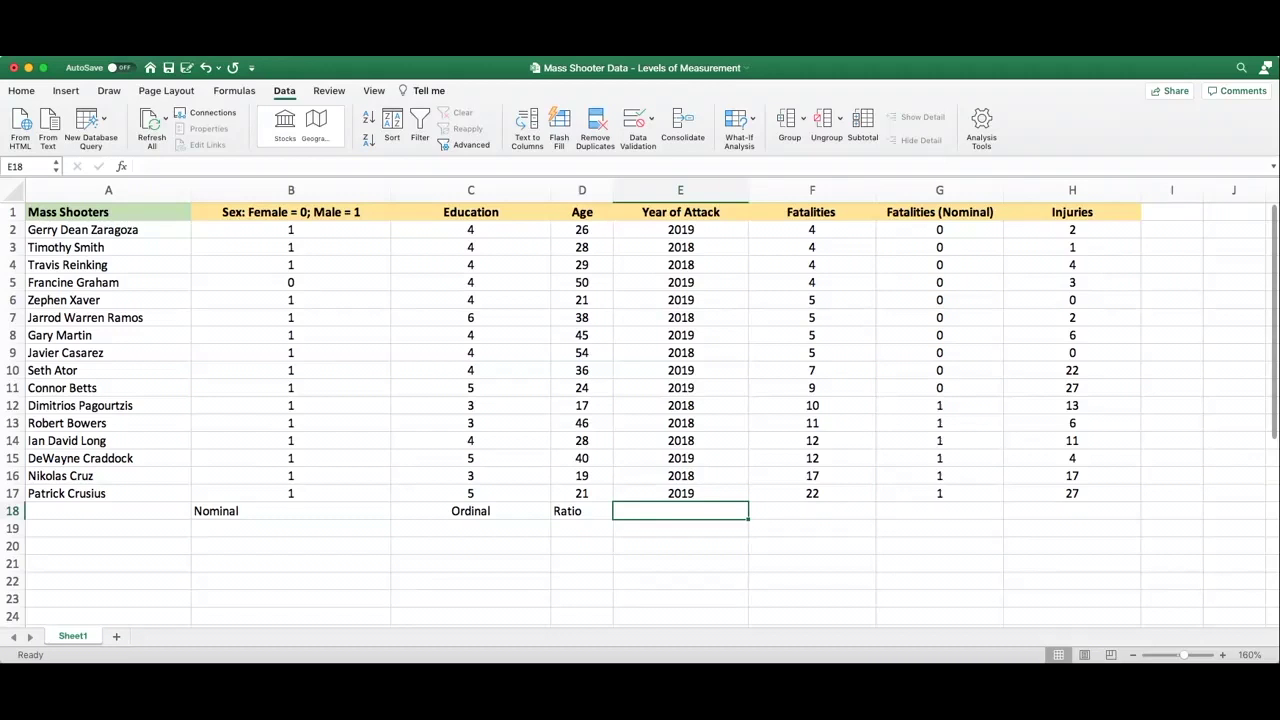
Complete the row 18 labels with Nominal for Year of Attack, Ratio for Fatalities, Nominal for Fatalities (Nominal) and Ratio for Injuries
text(INominal)
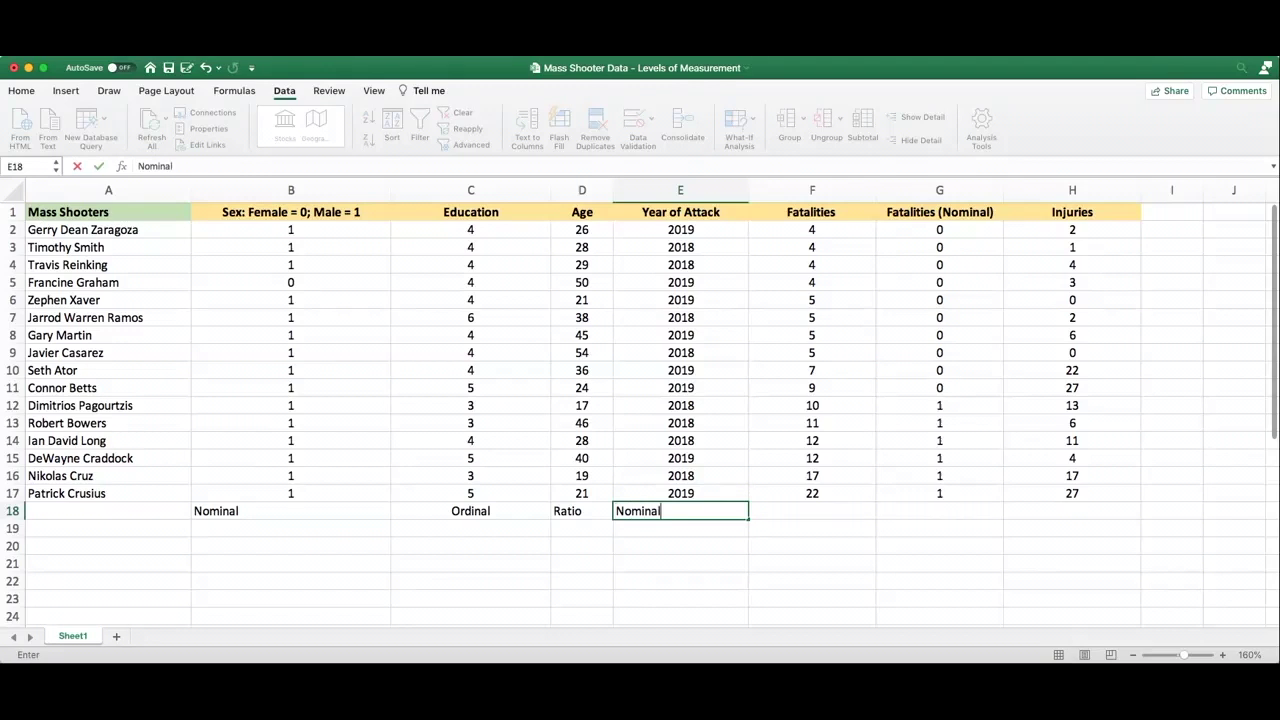
key(Return)
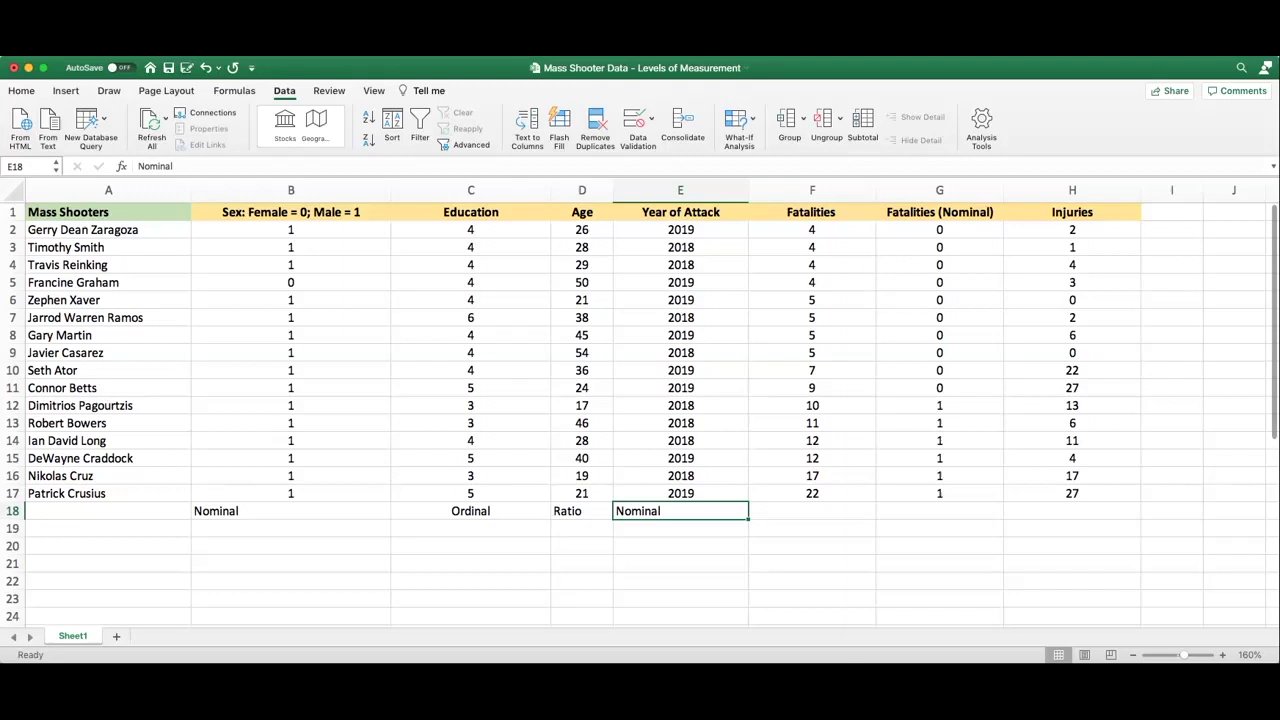
click(811, 511)
text(Rat)
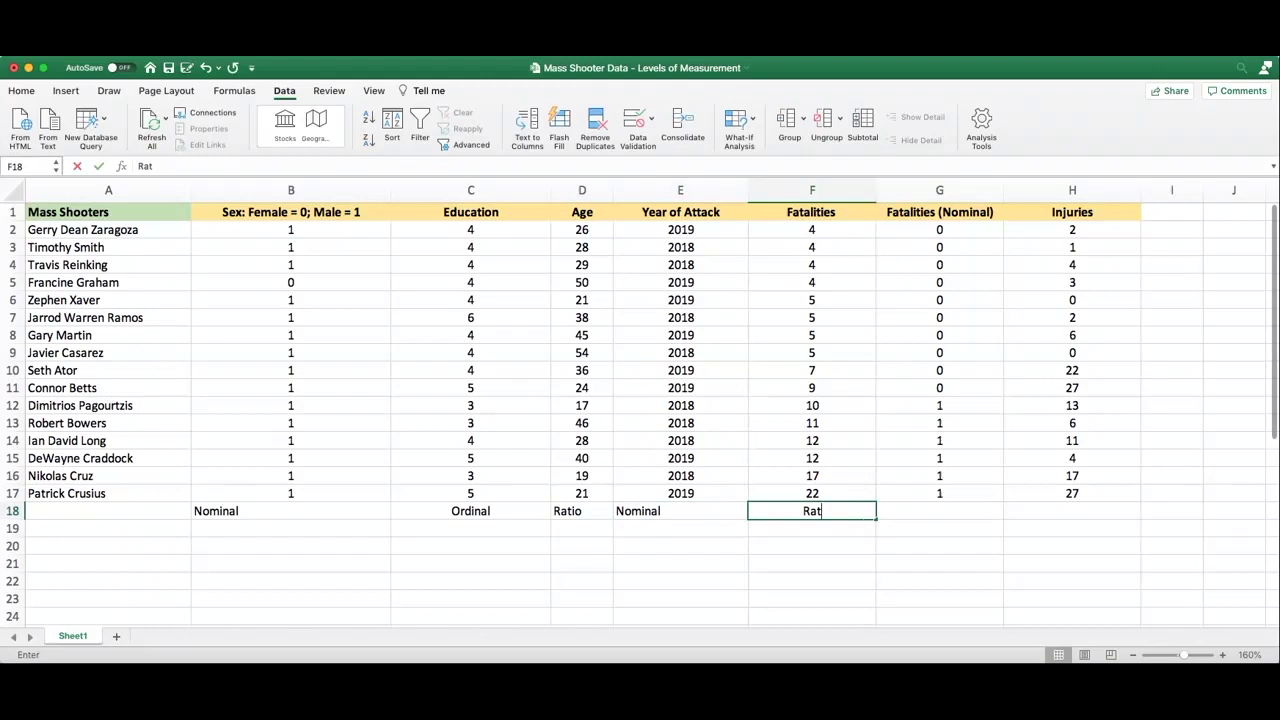
text(io)
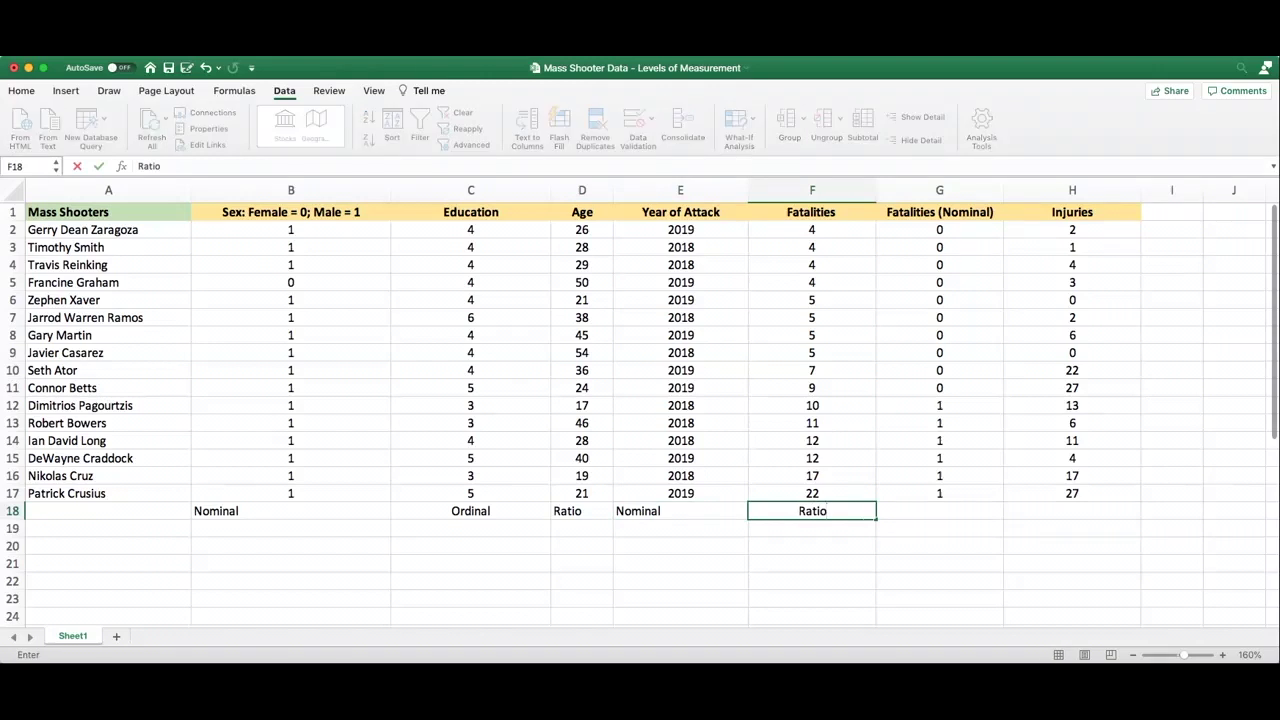
click(939, 511)
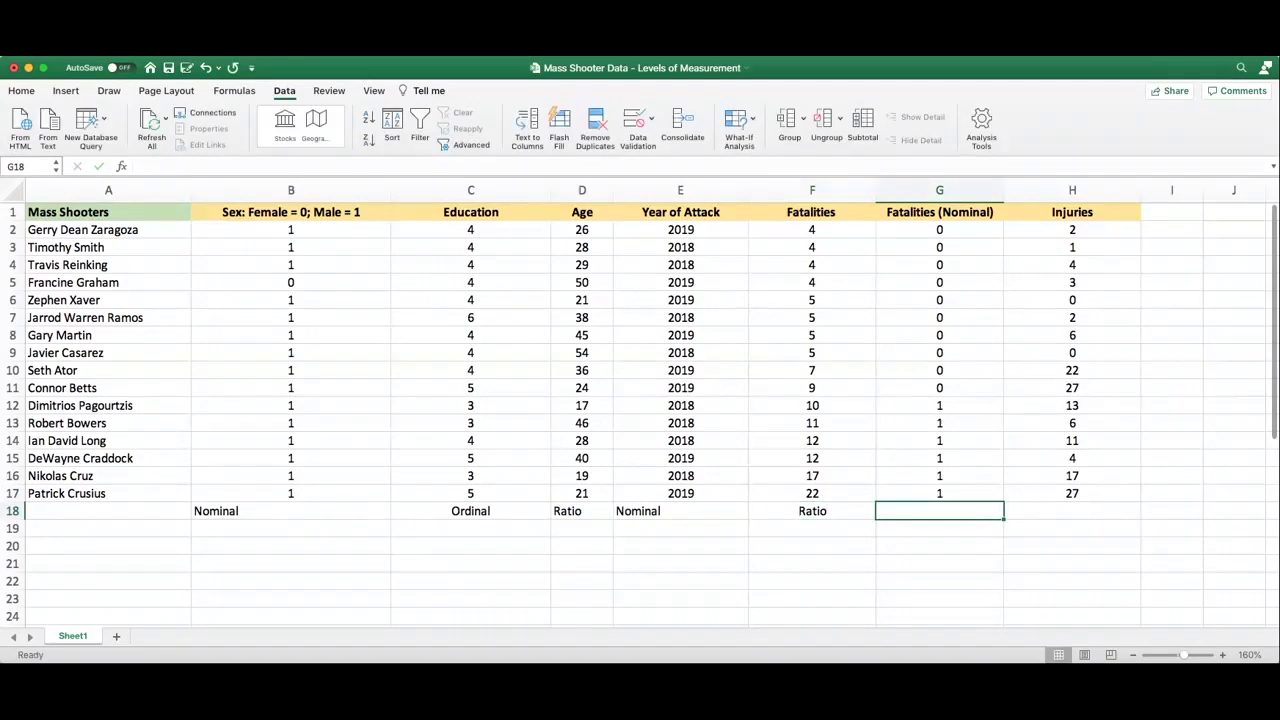
text(Nominal)
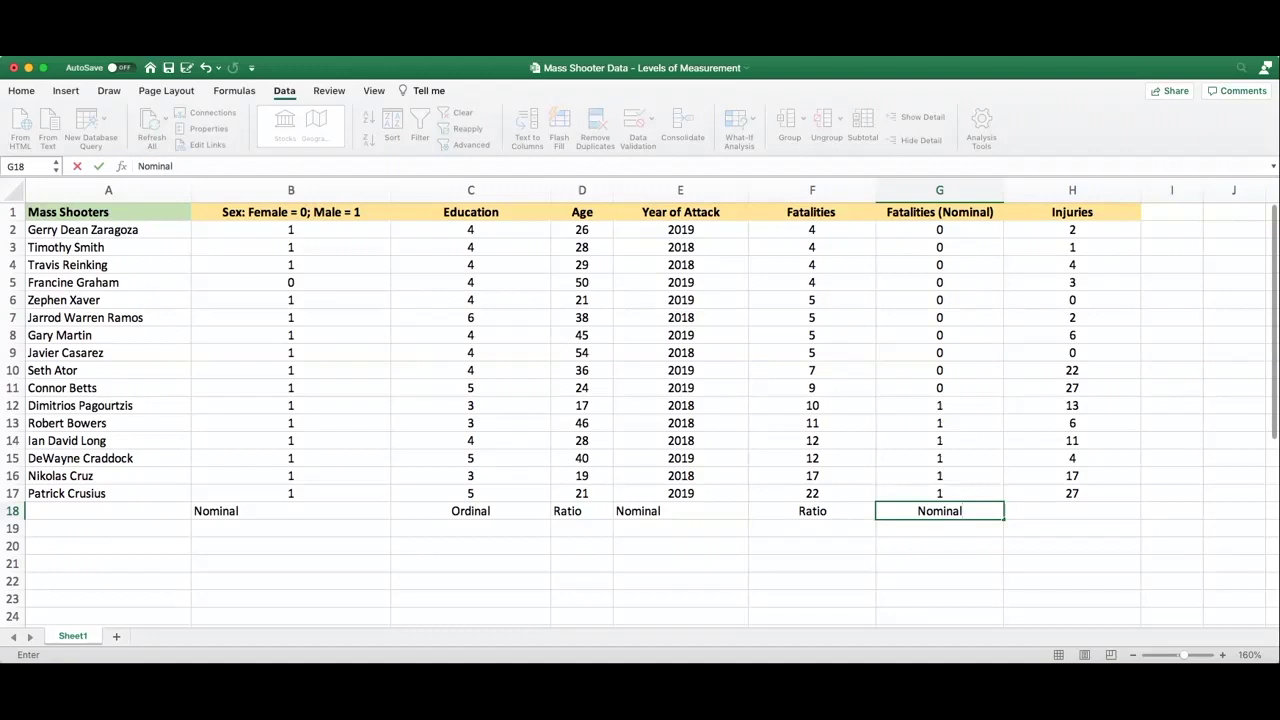
key(Tab)
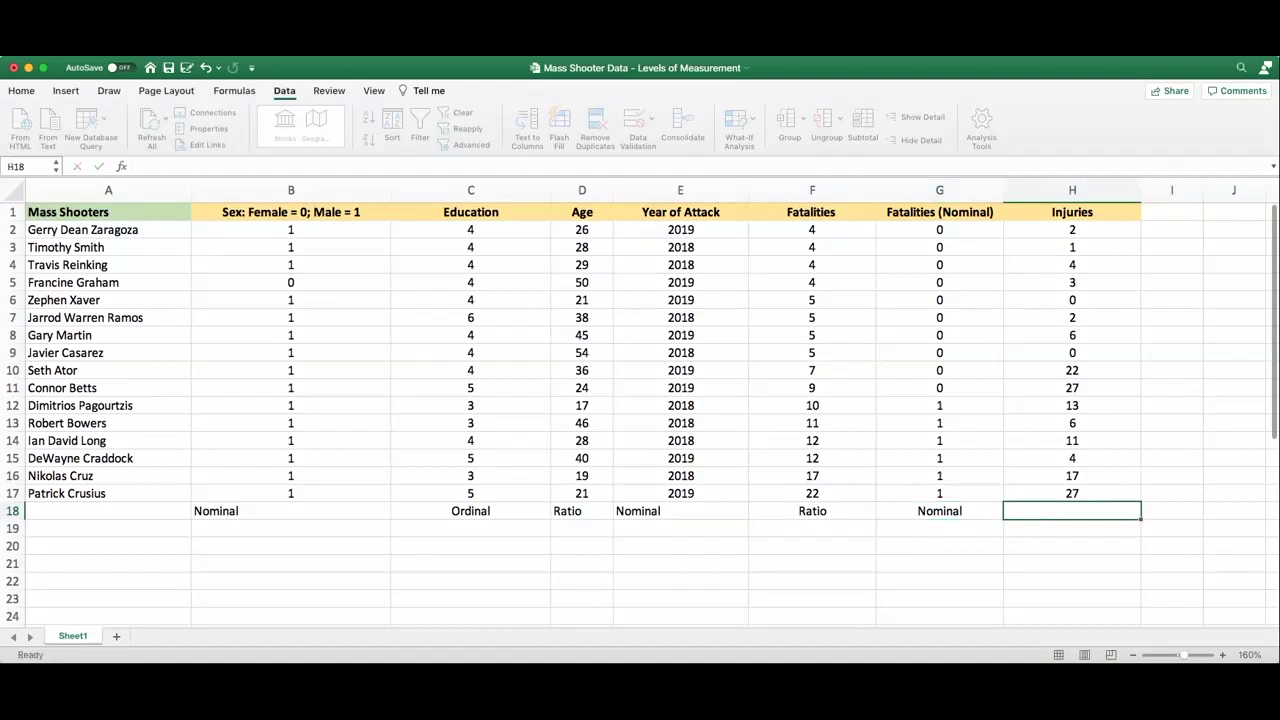
text(Ratio)
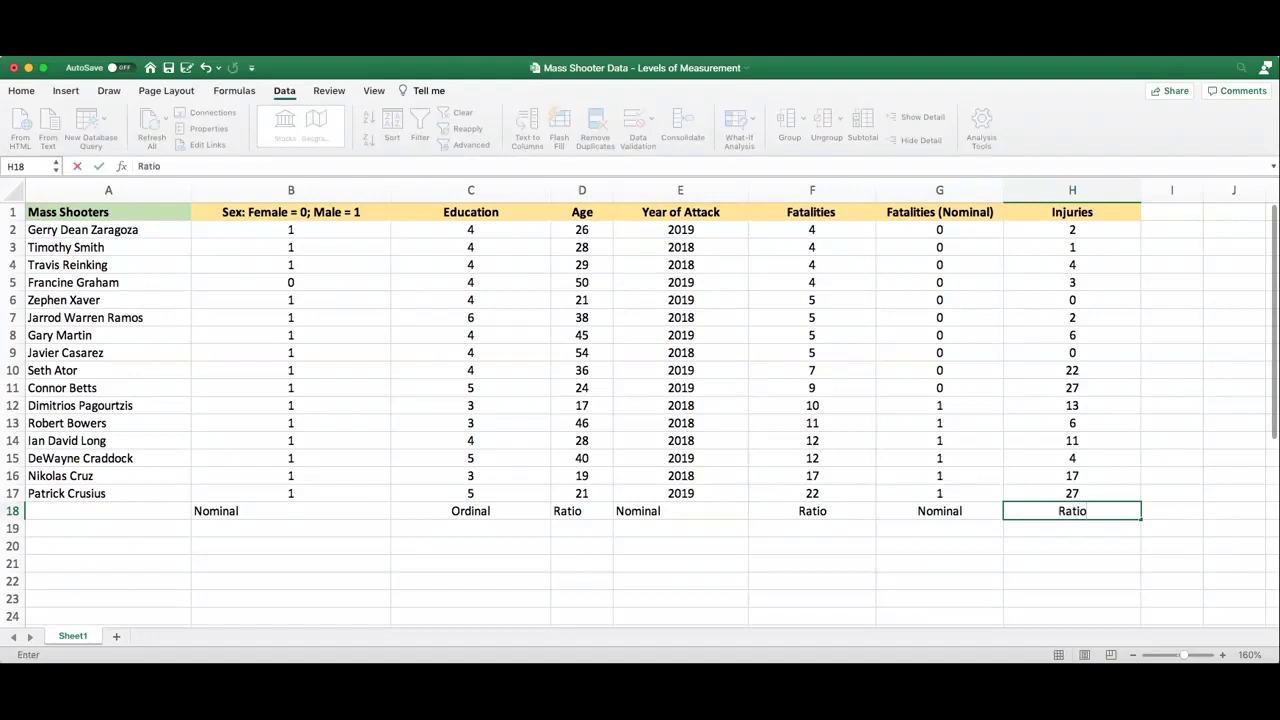
key(Left)
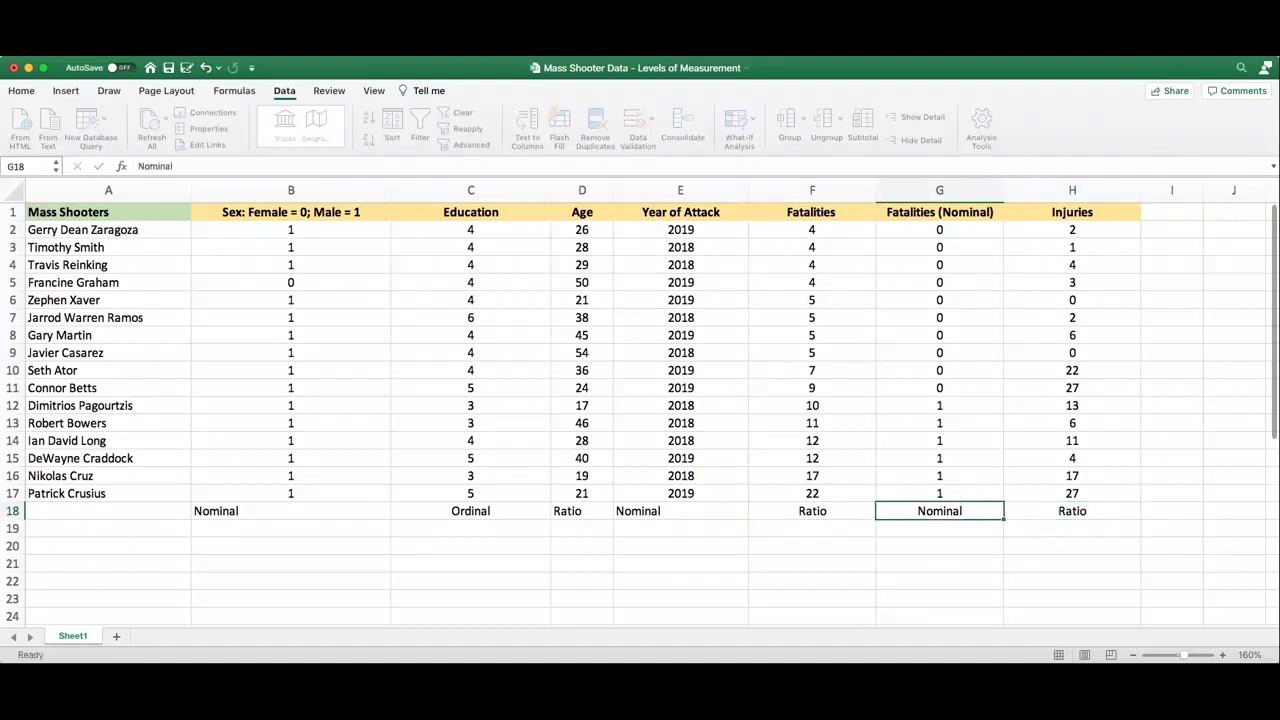
key(Right)
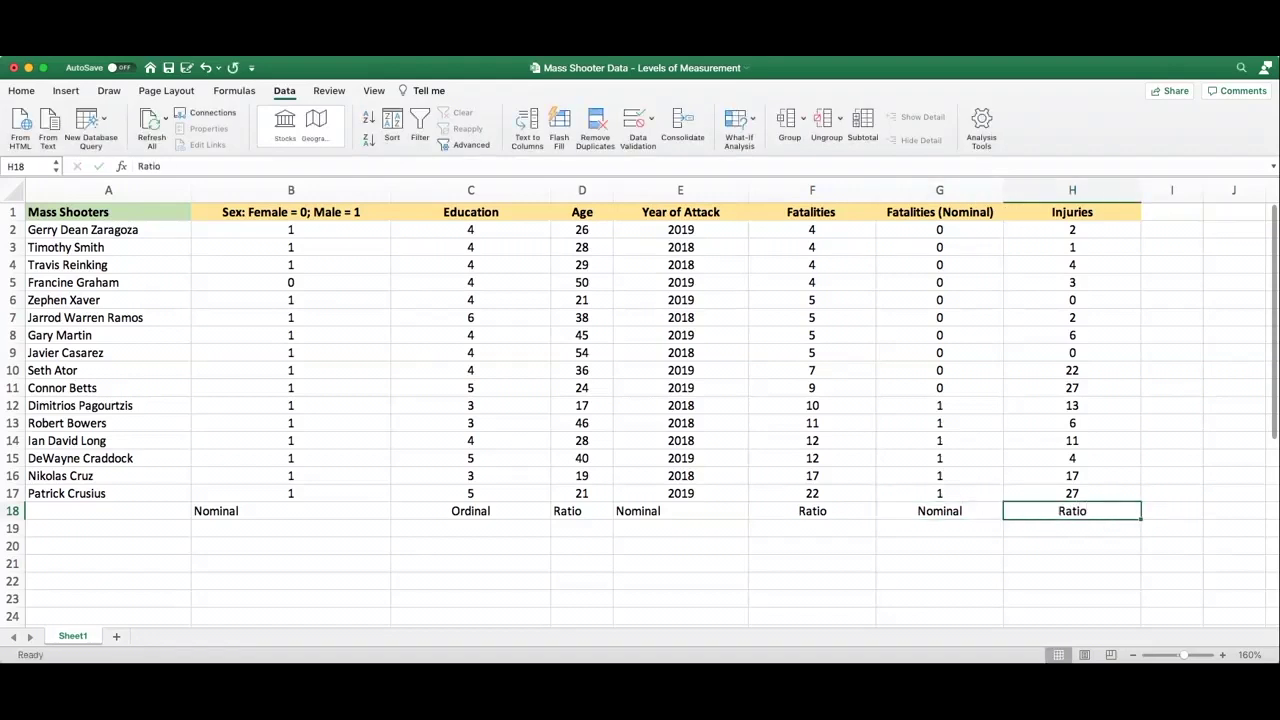
click(108, 511)
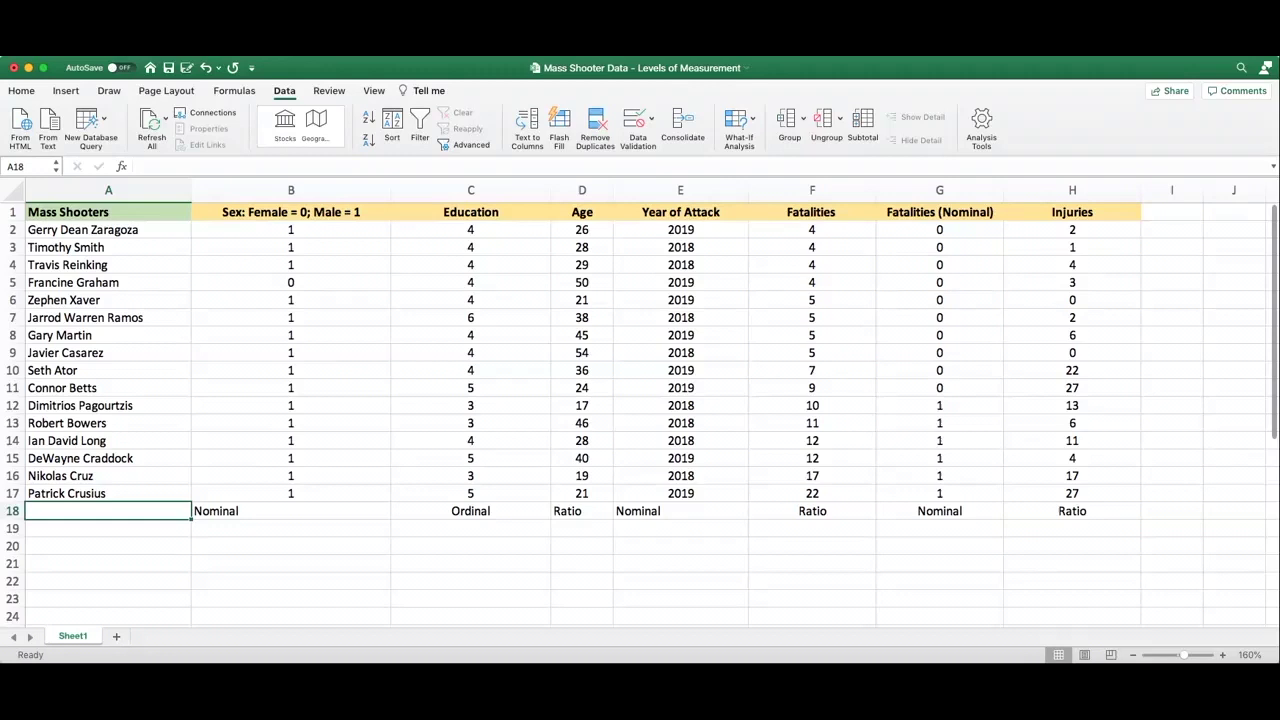
click(290, 511)
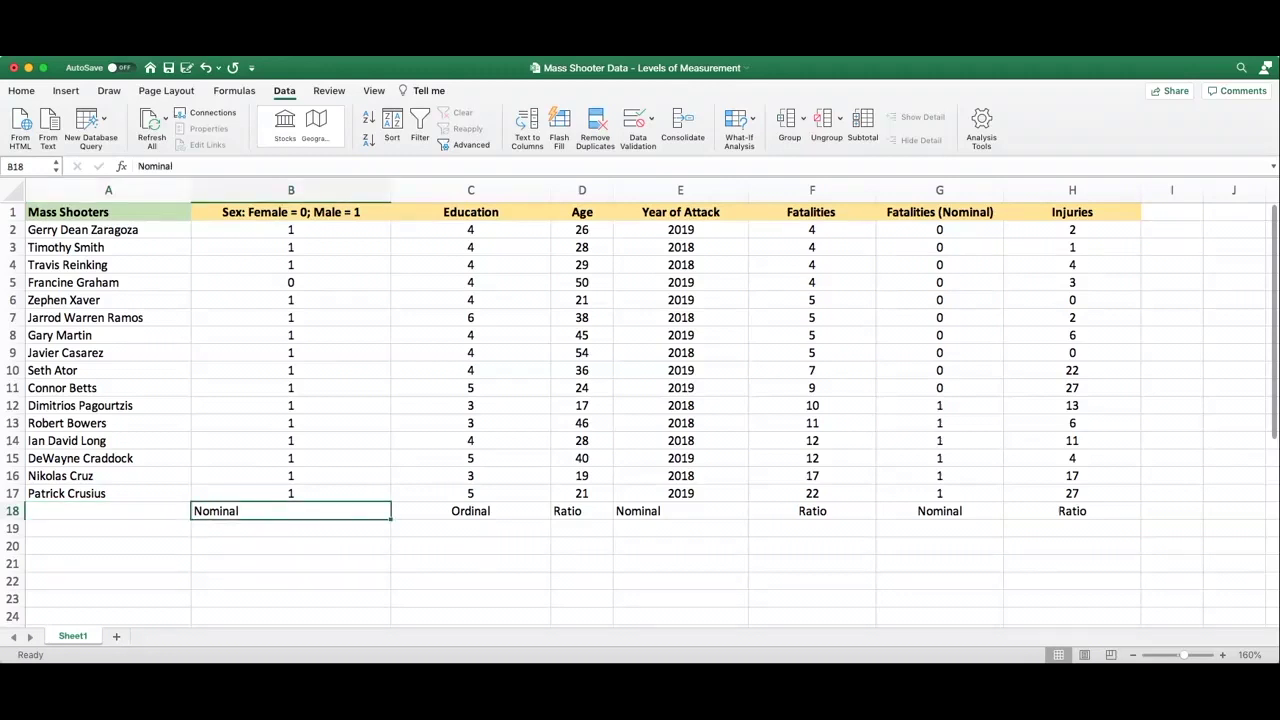
click(108, 511)
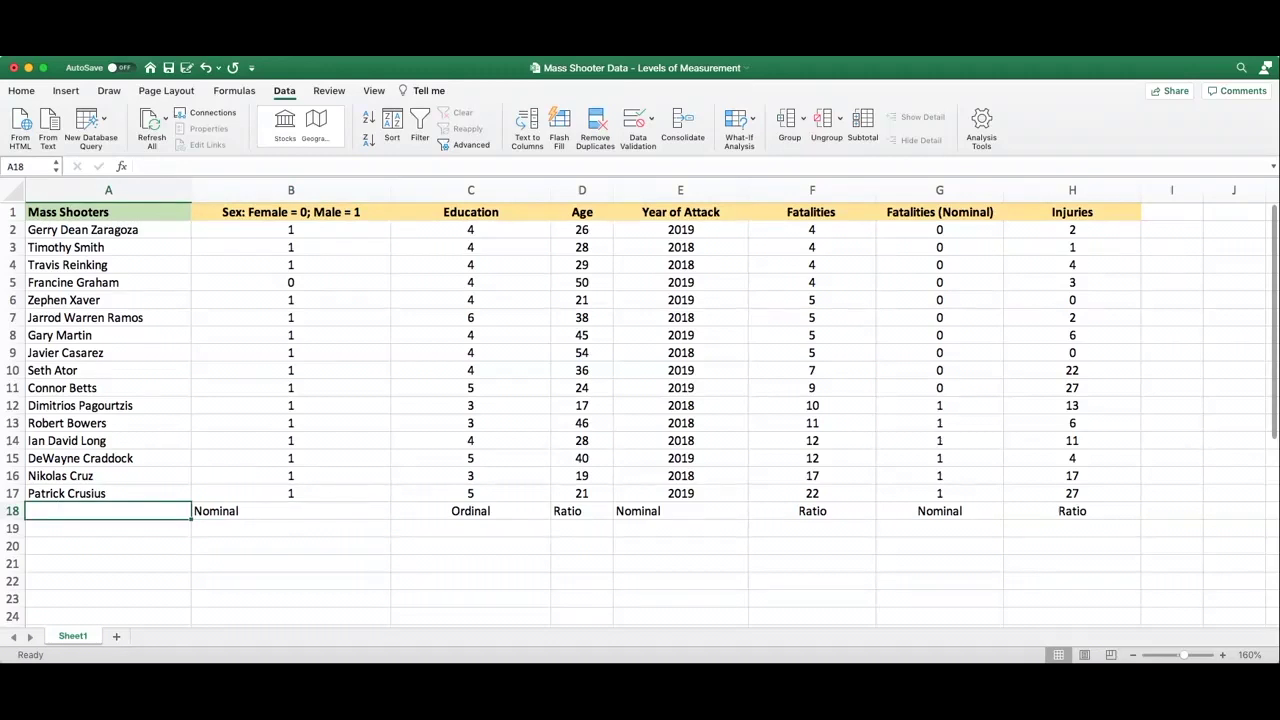
key(Right)
key(Left)
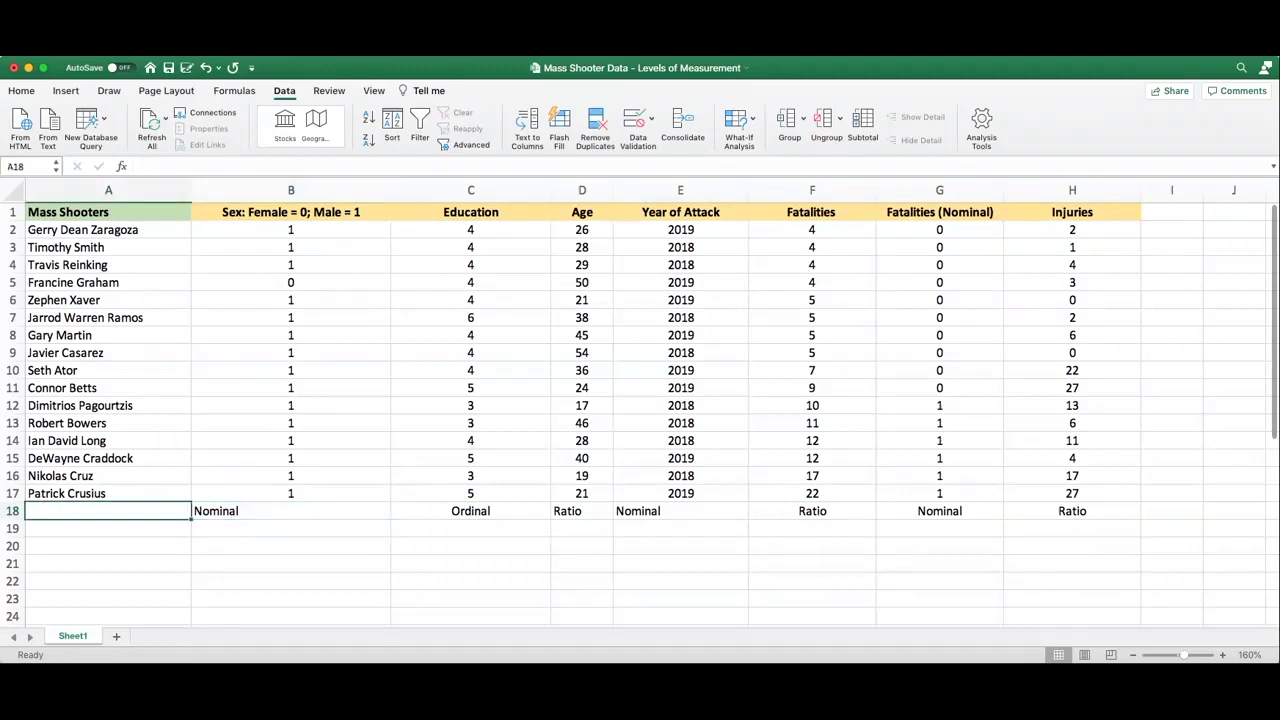